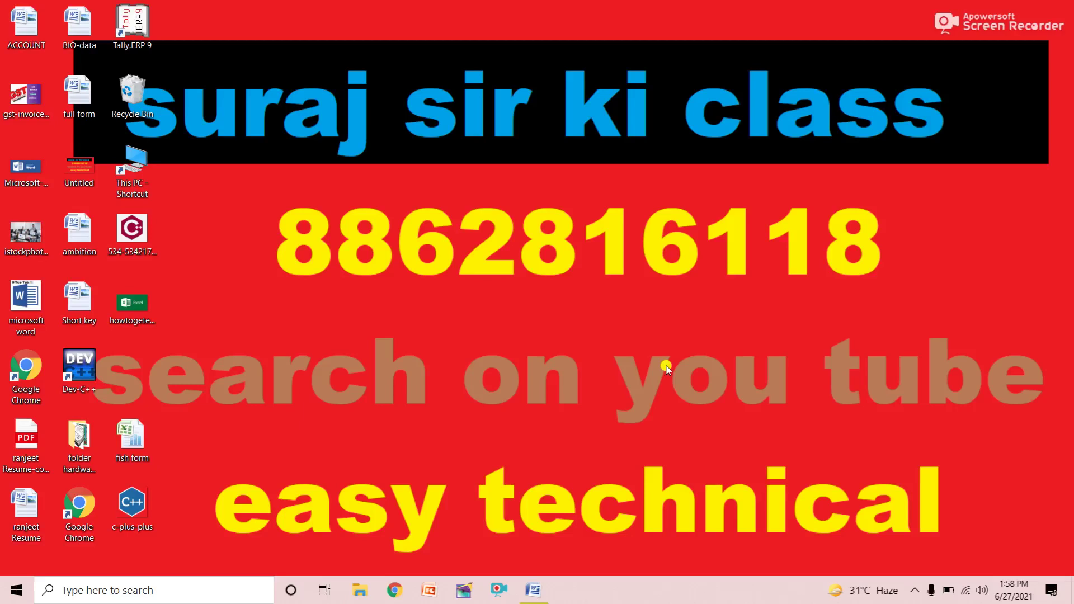
Refresh the desktop and bring the blank Word Document1 window back up
{"action": "right_click", "coordinate": [678, 277]}
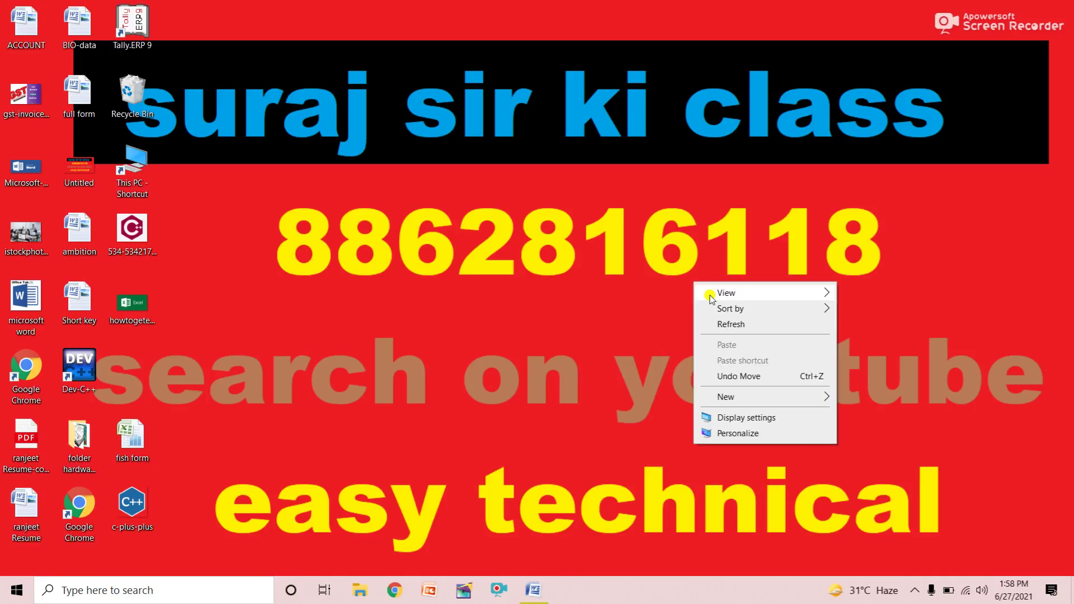
{"action": "left_click", "coordinate": [713, 320]}
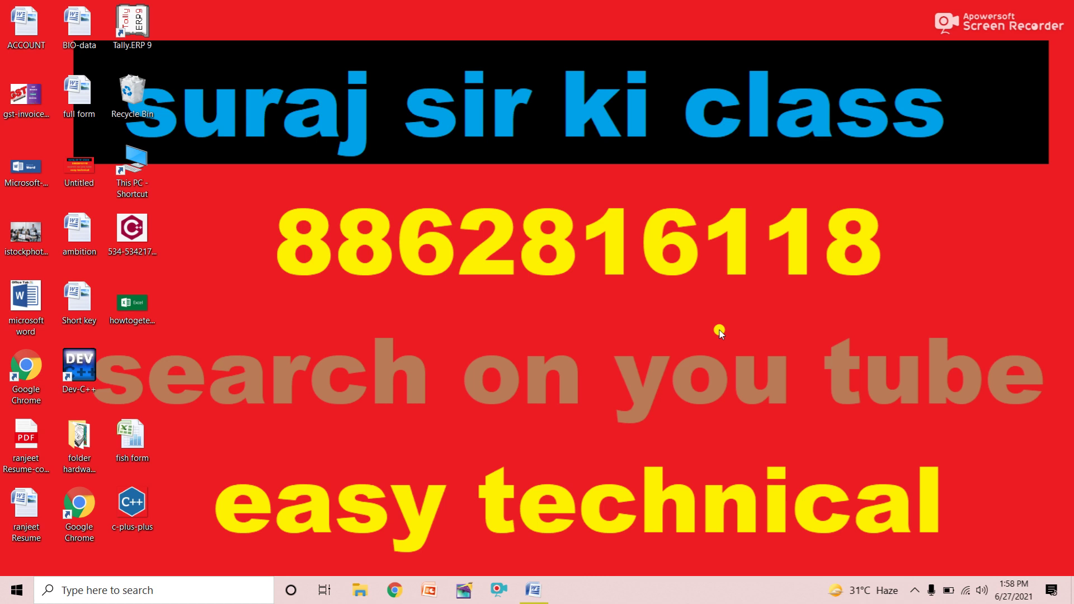
{"action": "left_click", "coordinate": [534, 590]}
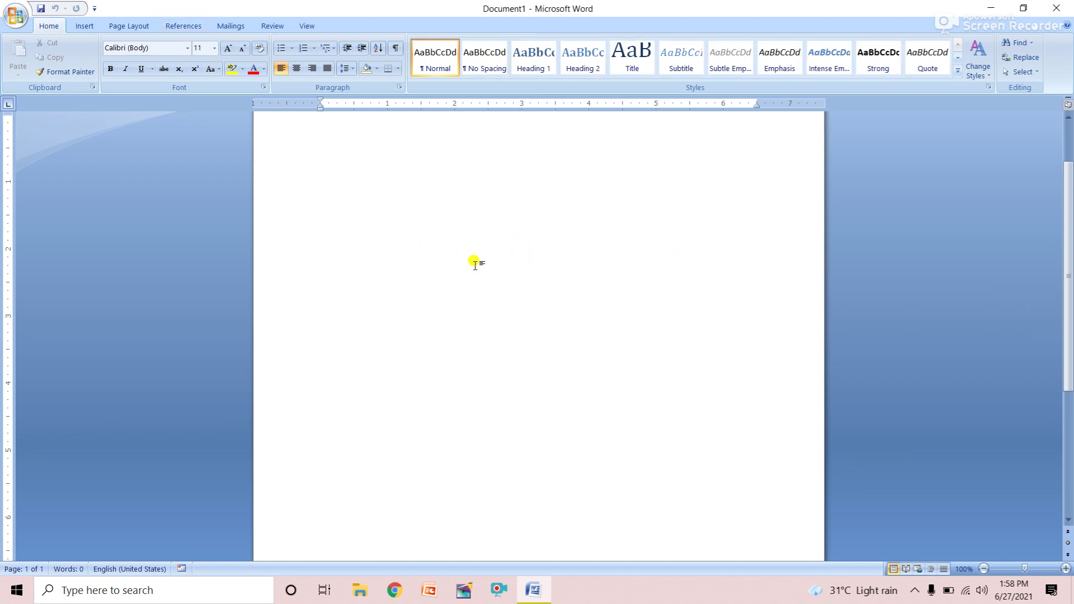
Fill Document1 with three paragraphs of sample text using =rand()
{"action": "type", "text": "=ra"}
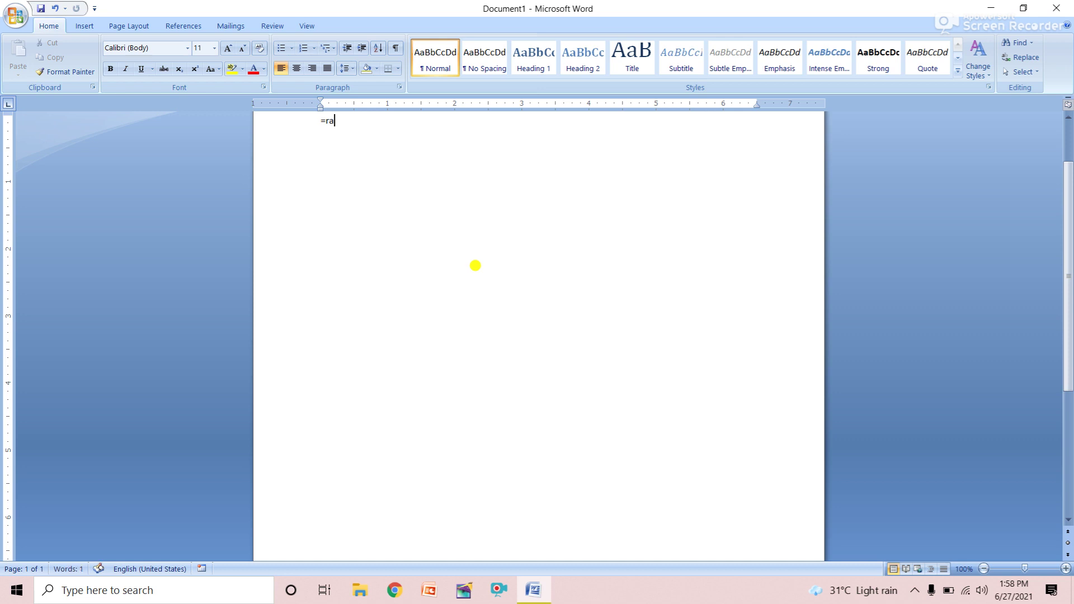
{"action": "type", "text": "nd("}
{"action": "type", "text": ")"}
{"action": "key", "text": "Return"}
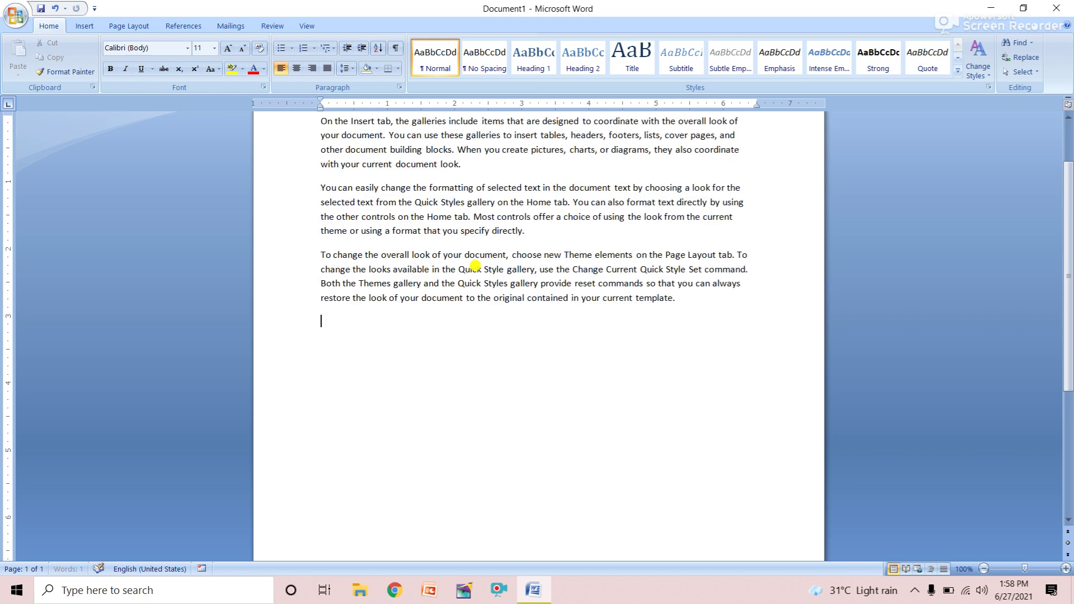
{"action": "scroll", "coordinate": [716, 285], "scroll_direction": "up", "scroll_amount": 3}
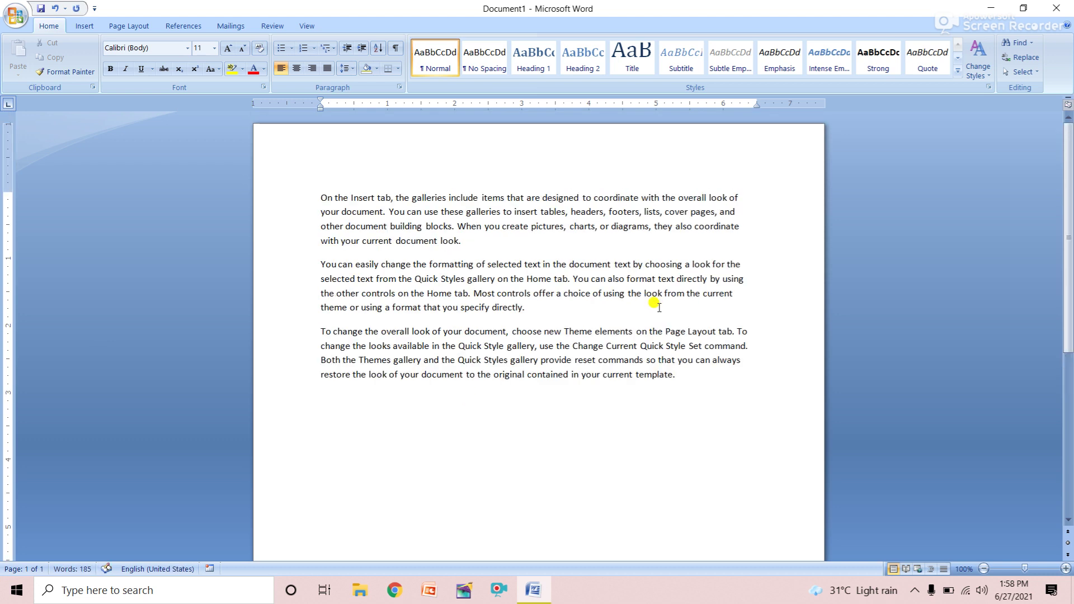
{"action": "left_click", "coordinate": [768, 238]}
{"action": "left_click", "coordinate": [17, 17]}
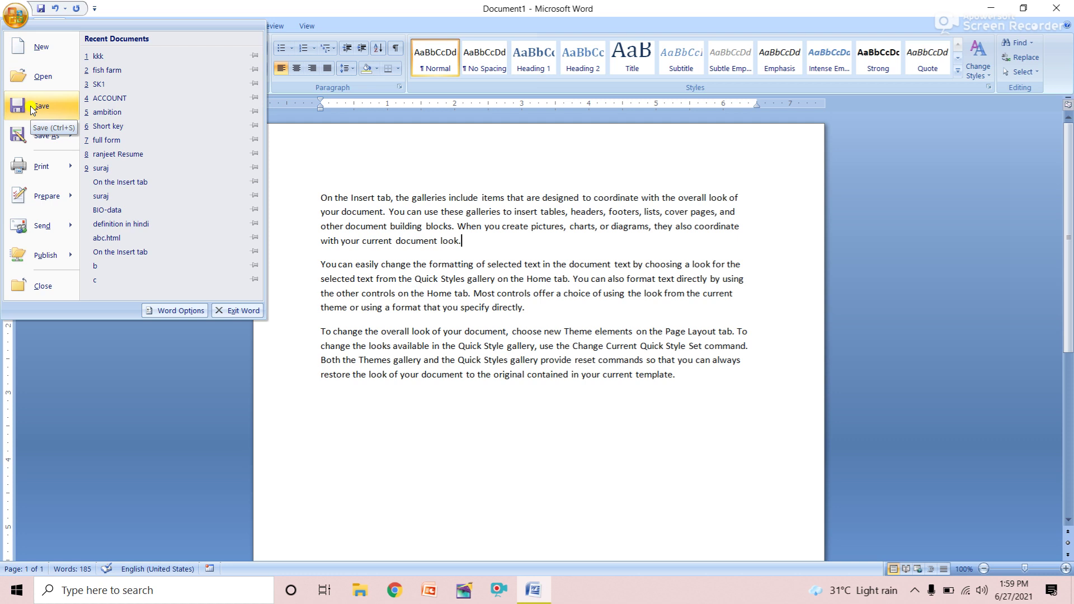
Start saving the document as suraj1 with Local Disk (F:) as the destination
{"action": "left_click", "coordinate": [30, 105]}
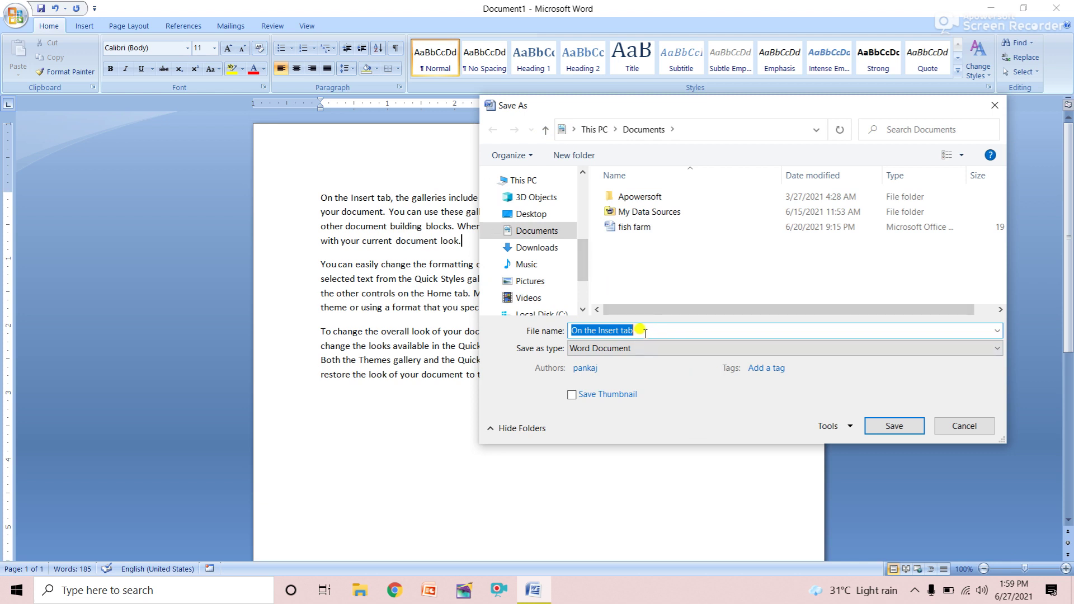
{"action": "type", "text": "sura"}
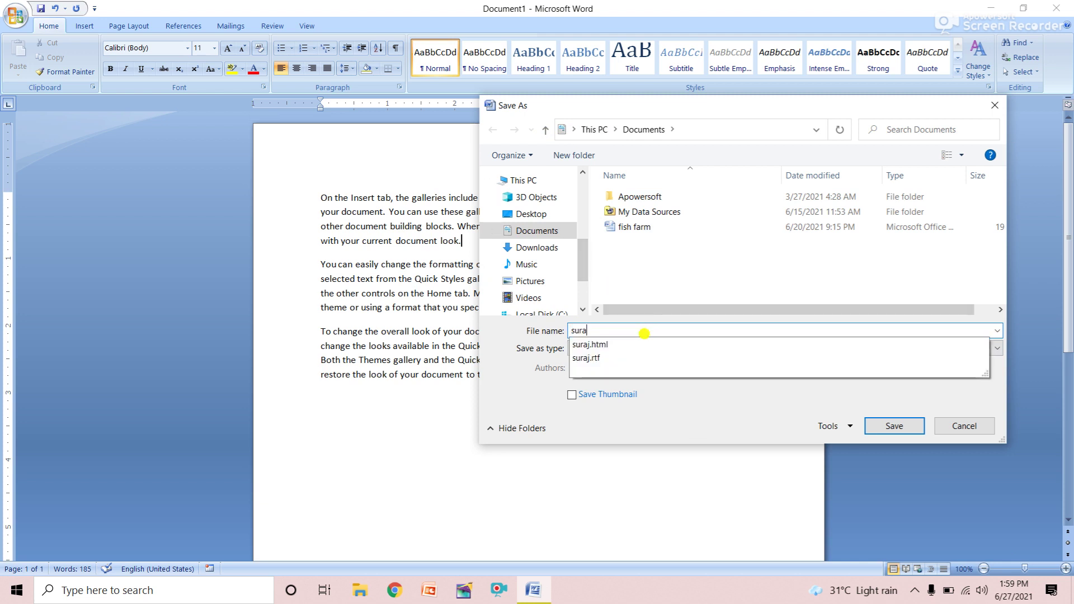
{"action": "type", "text": "j"}
{"action": "type", "text": "1"}
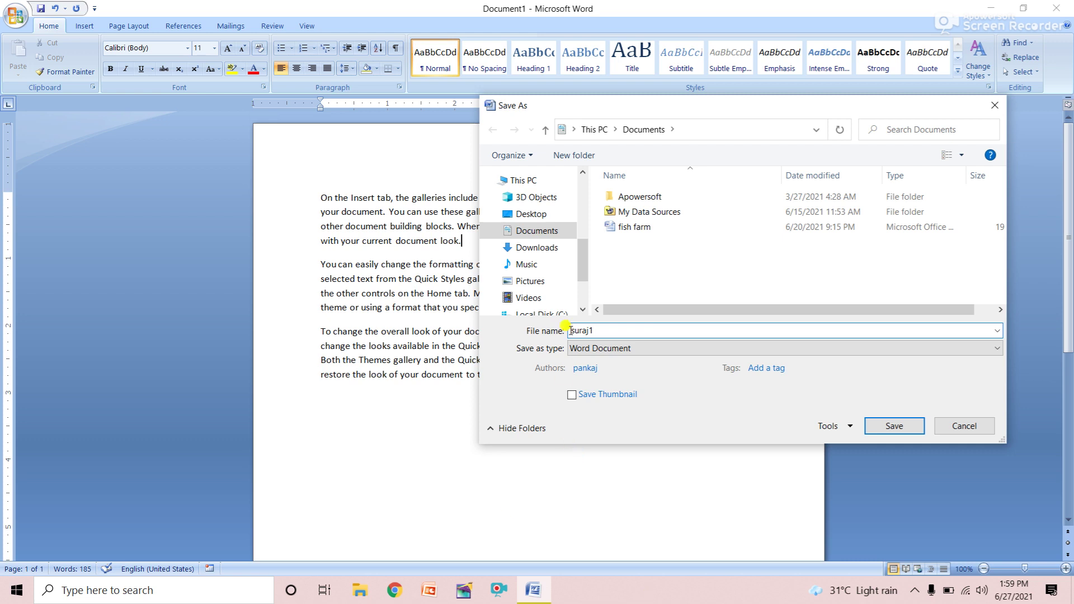
{"action": "left_click", "coordinate": [824, 132]}
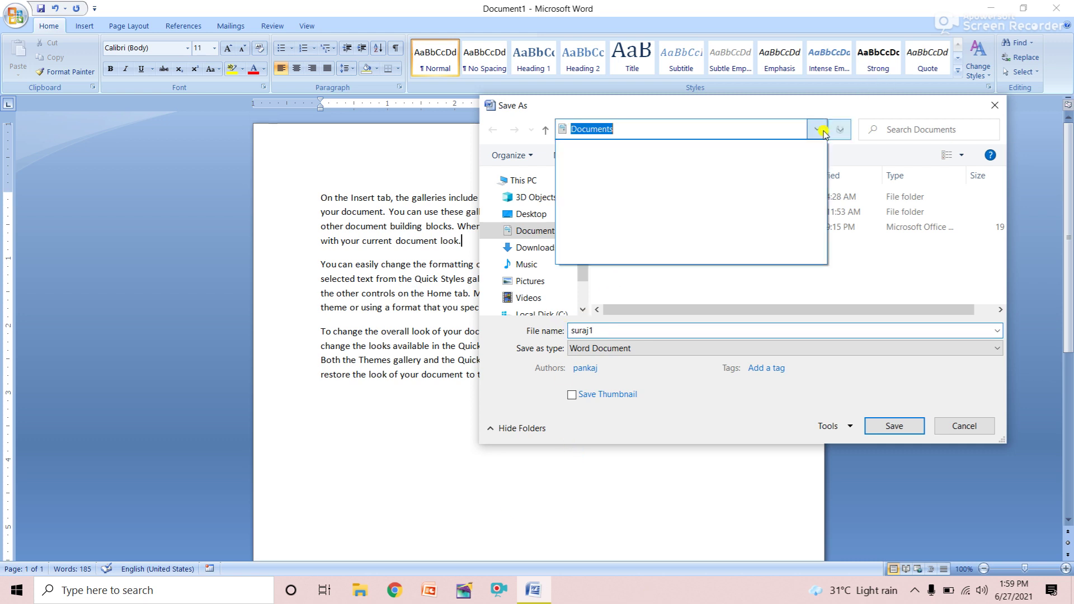
{"action": "left_click", "coordinate": [864, 157]}
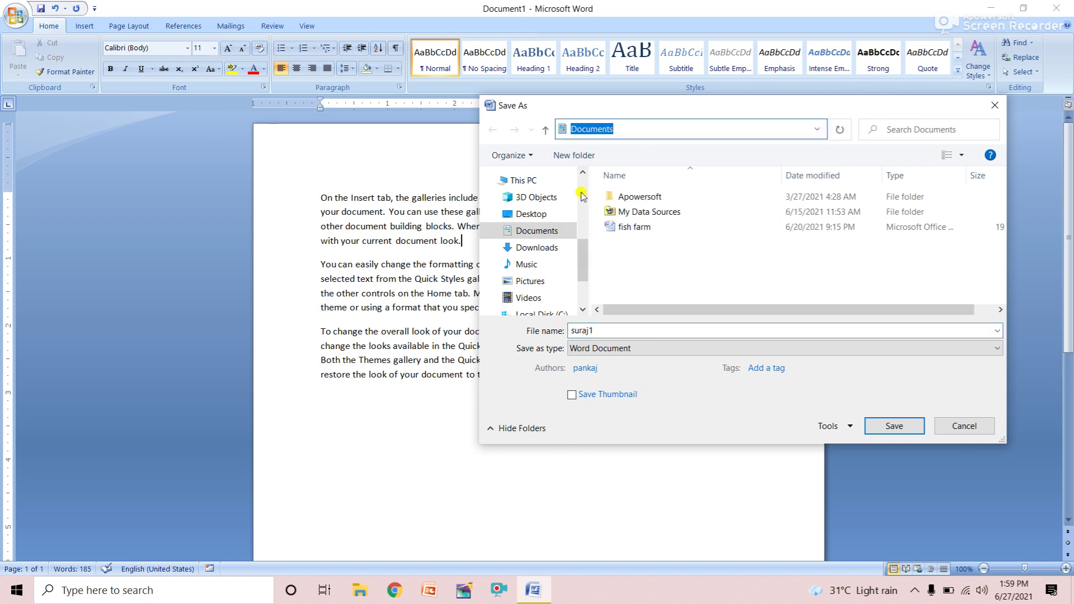
{"action": "scroll", "coordinate": [582, 251], "scroll_direction": "up", "scroll_amount": 3}
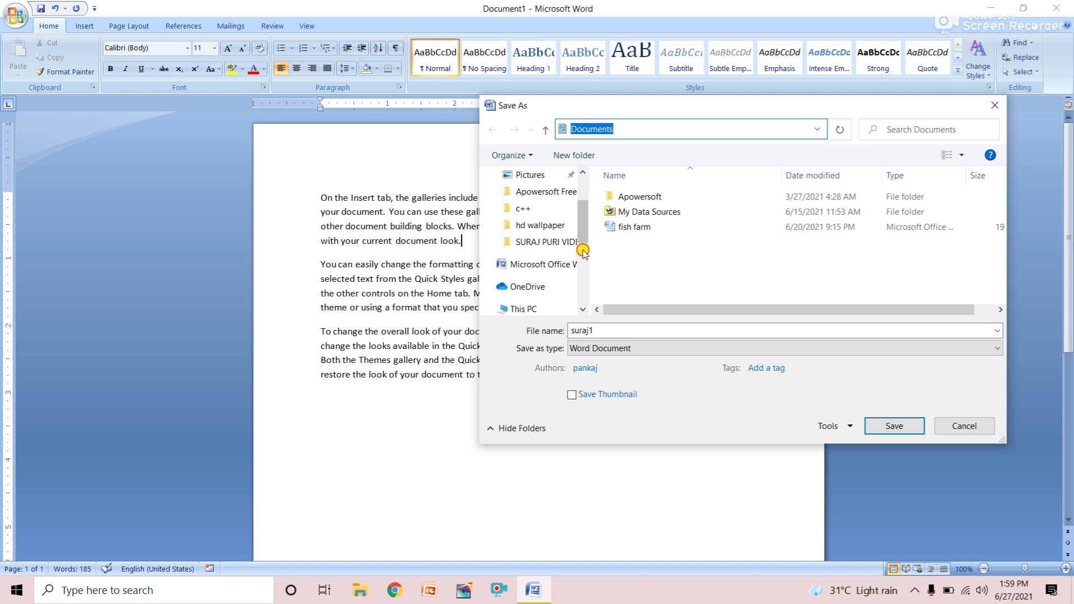
{"action": "left_click", "coordinate": [632, 130]}
{"action": "scroll", "coordinate": [573, 257], "scroll_direction": "down", "scroll_amount": 1}
{"action": "scroll", "coordinate": [571, 268], "scroll_direction": "down", "scroll_amount": 1}
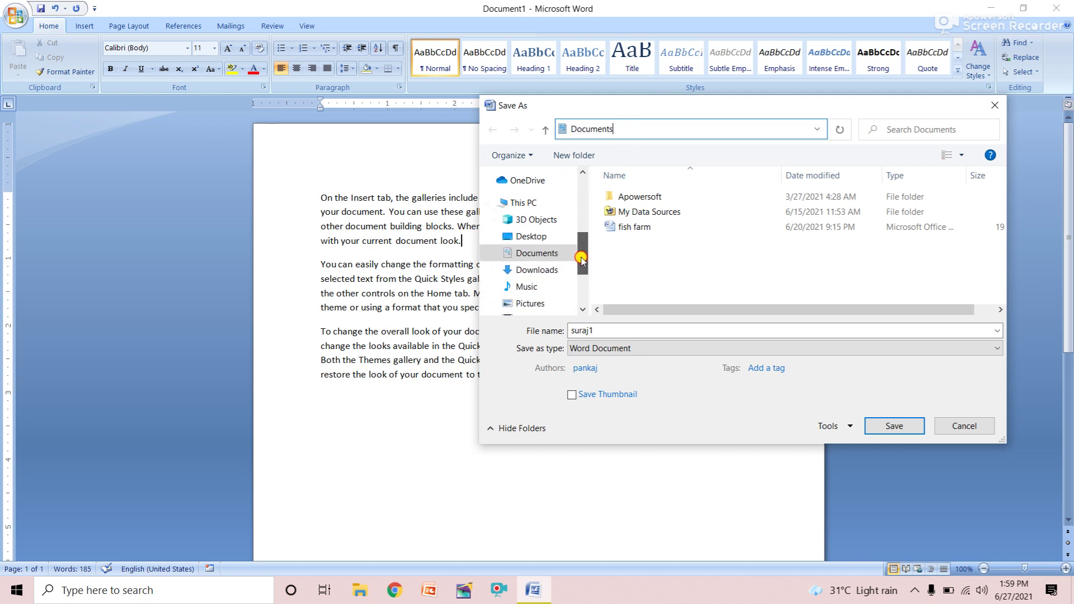
{"action": "scroll", "coordinate": [569, 280], "scroll_direction": "down", "scroll_amount": 2}
{"action": "left_click", "coordinate": [562, 280]}
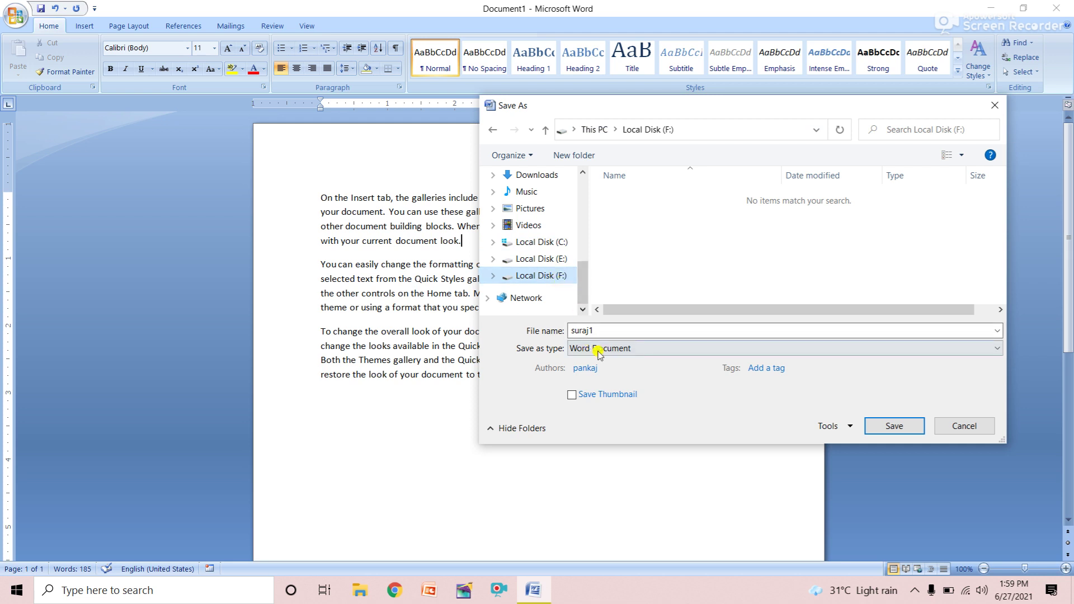
{"action": "double_click", "coordinate": [597, 331]}
Set and confirm a password to open for suraj1 in Tools > General Options
{"action": "left_click", "coordinate": [848, 430]}
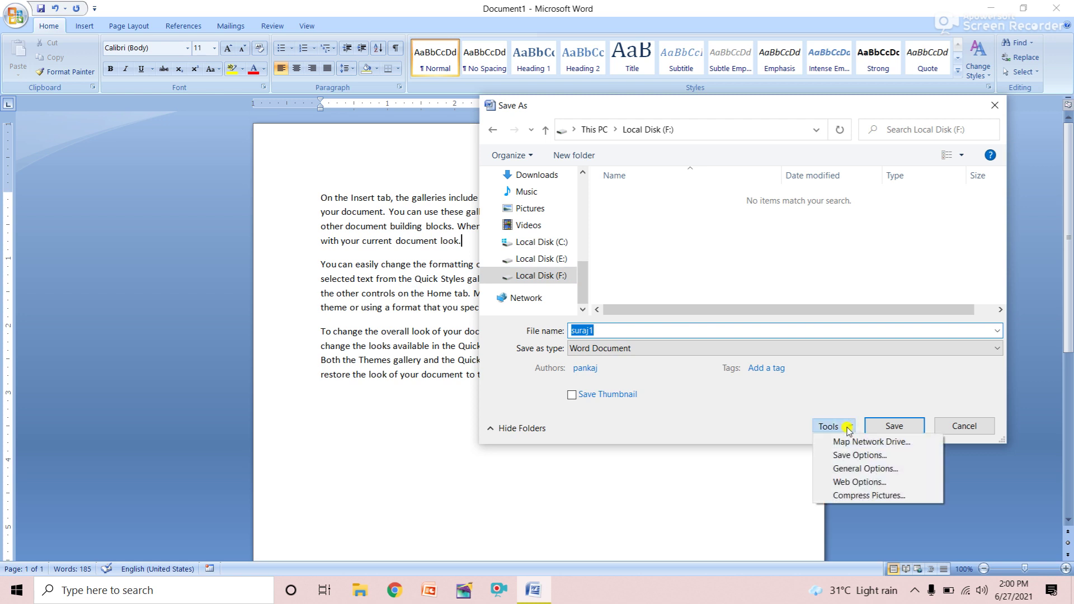
{"action": "left_click", "coordinate": [861, 468]}
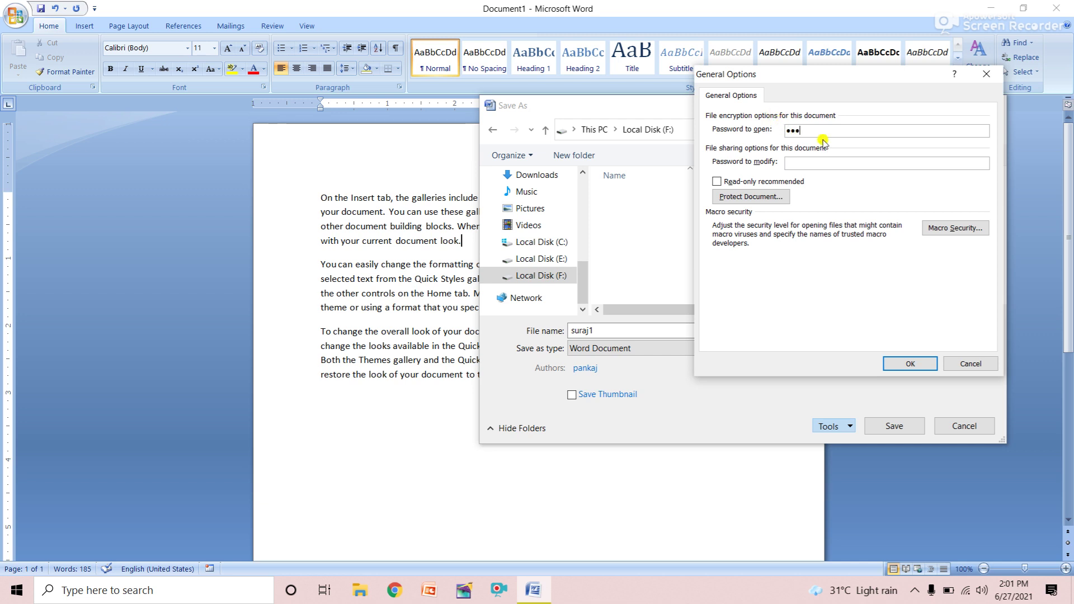
{"action": "left_click", "coordinate": [907, 363]}
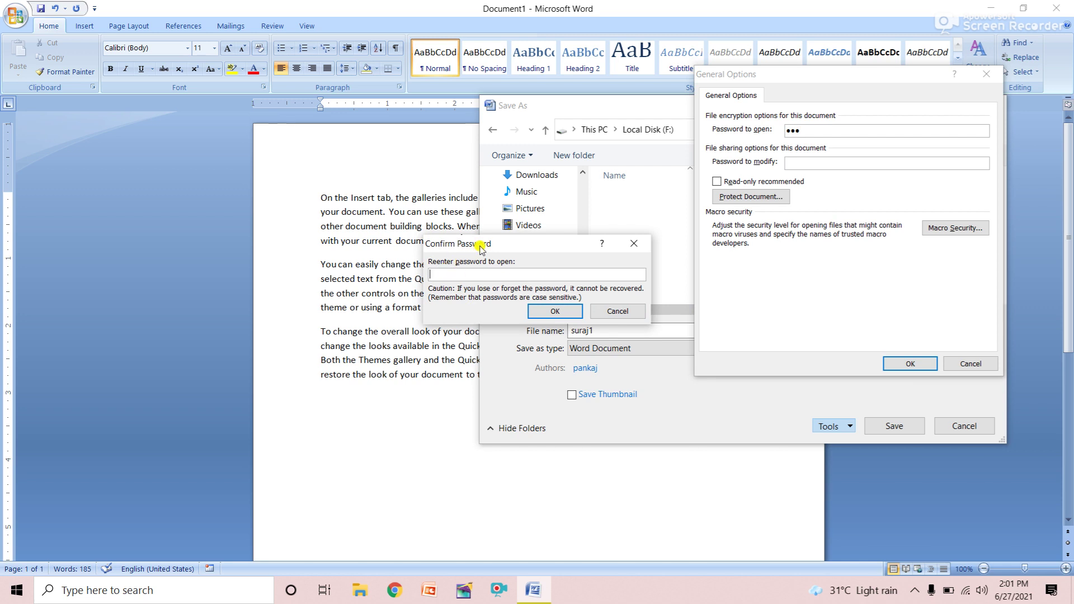
{"action": "left_click_drag", "start_coordinate": [481, 247], "coordinate": [812, 162]}
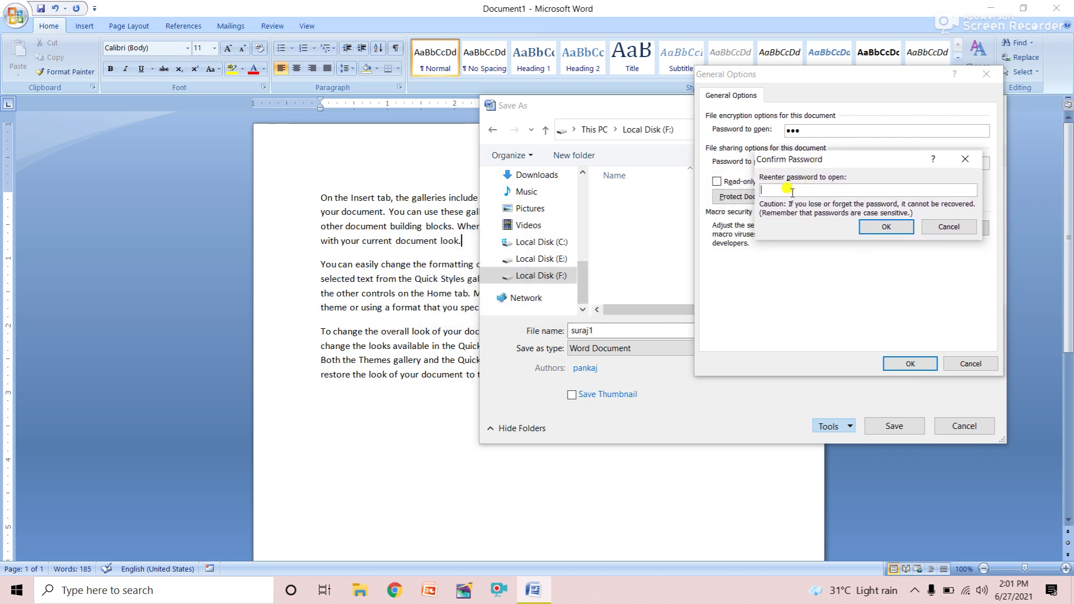
{"action": "left_click", "coordinate": [776, 191]}
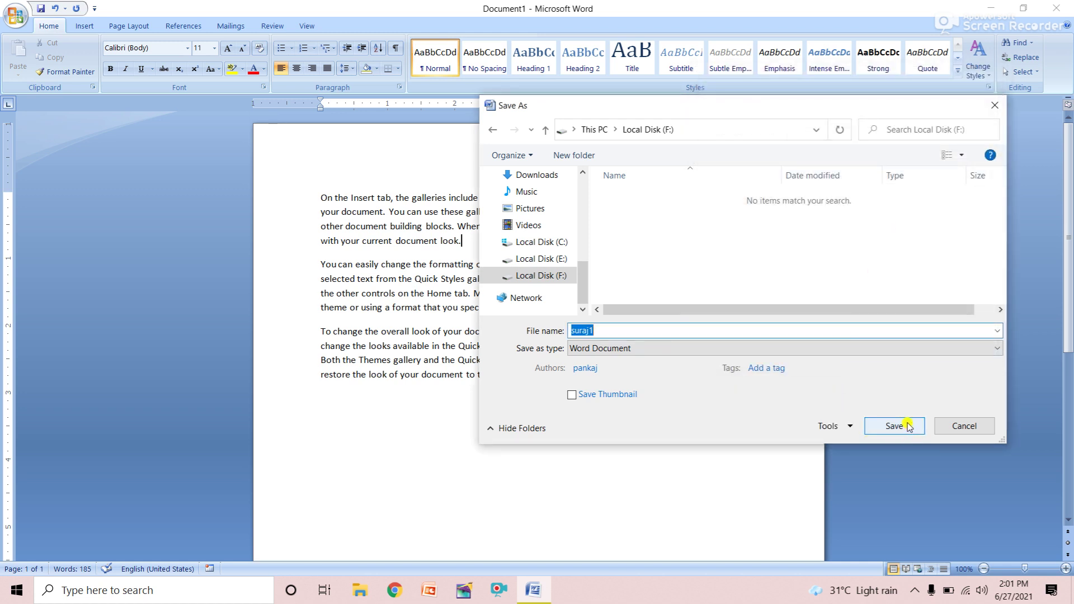
Save the password-protected suraj1 on Local Disk (F:) and close Word
{"action": "left_click", "coordinate": [603, 330]}
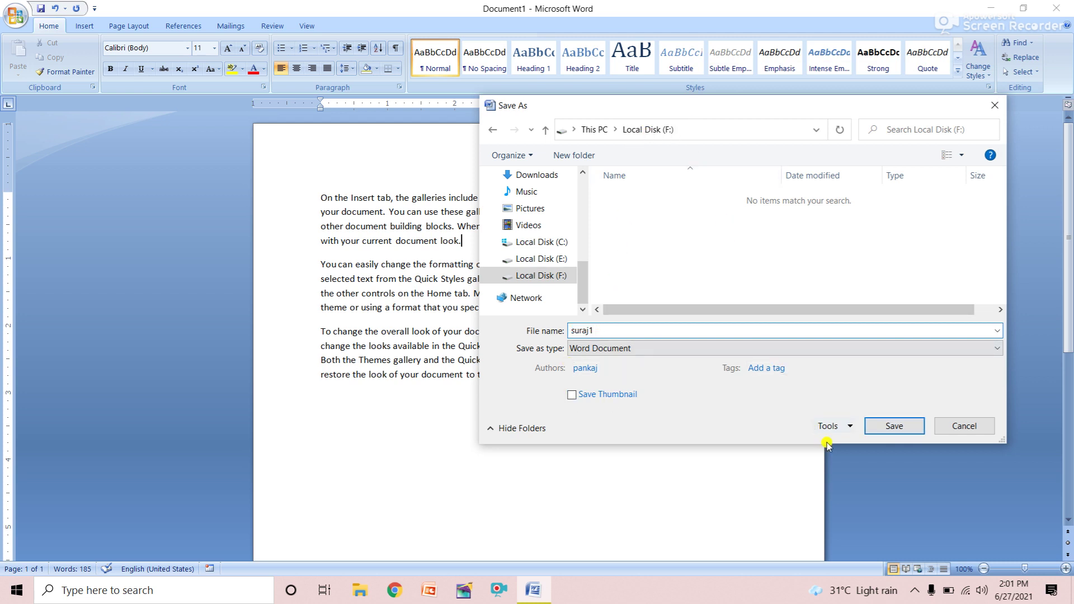
{"action": "left_click", "coordinate": [895, 426]}
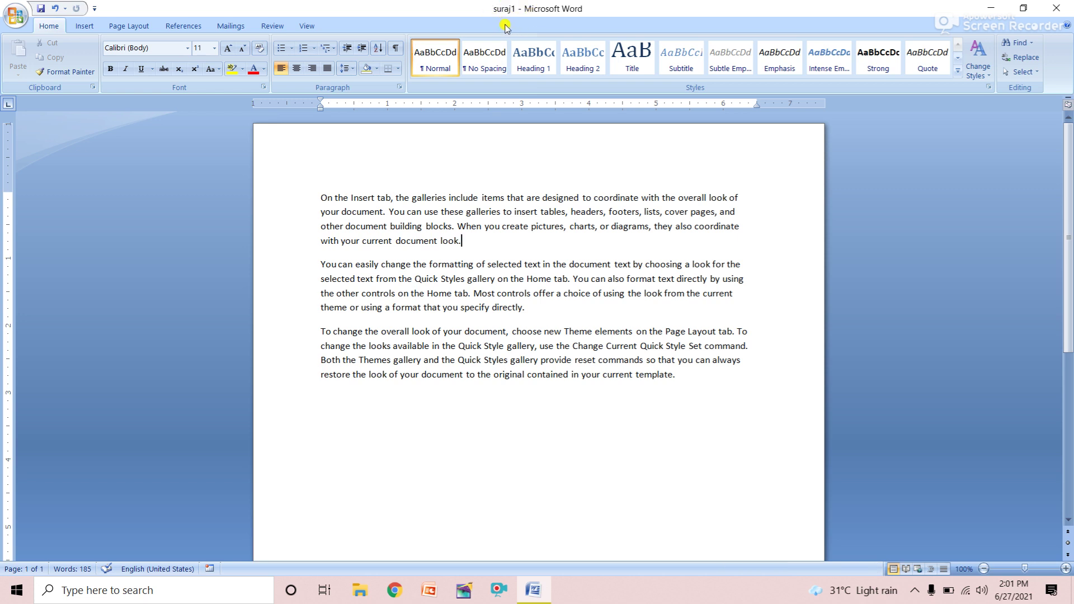
{"action": "left_click", "coordinate": [1059, 10]}
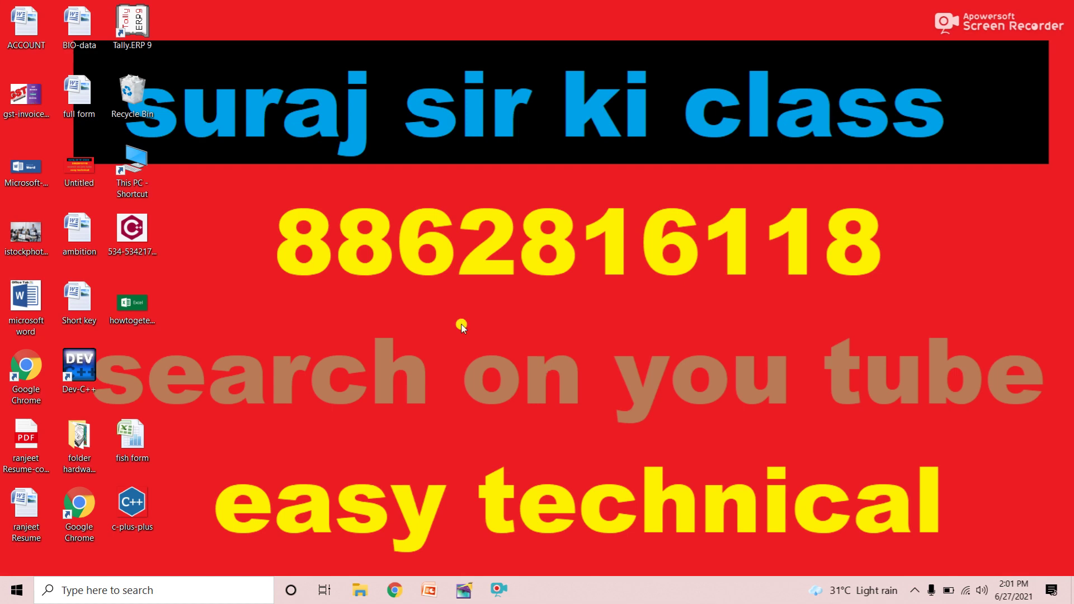
Browse This PC to Local Disk (F:) and open suraj1 in Word
{"action": "right_click", "coordinate": [134, 155]}
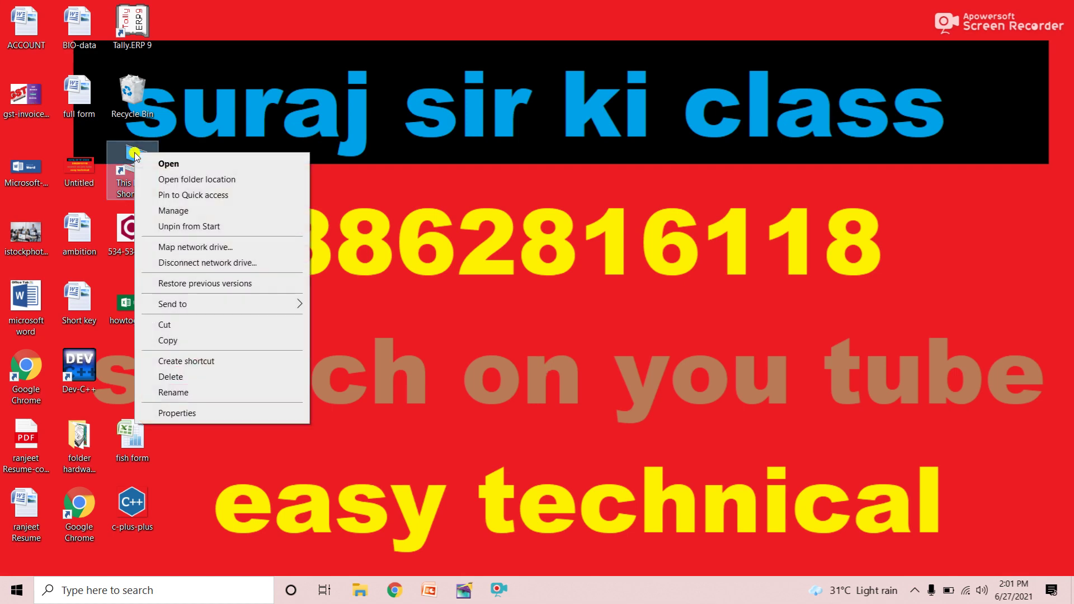
{"action": "left_click", "coordinate": [310, 193]}
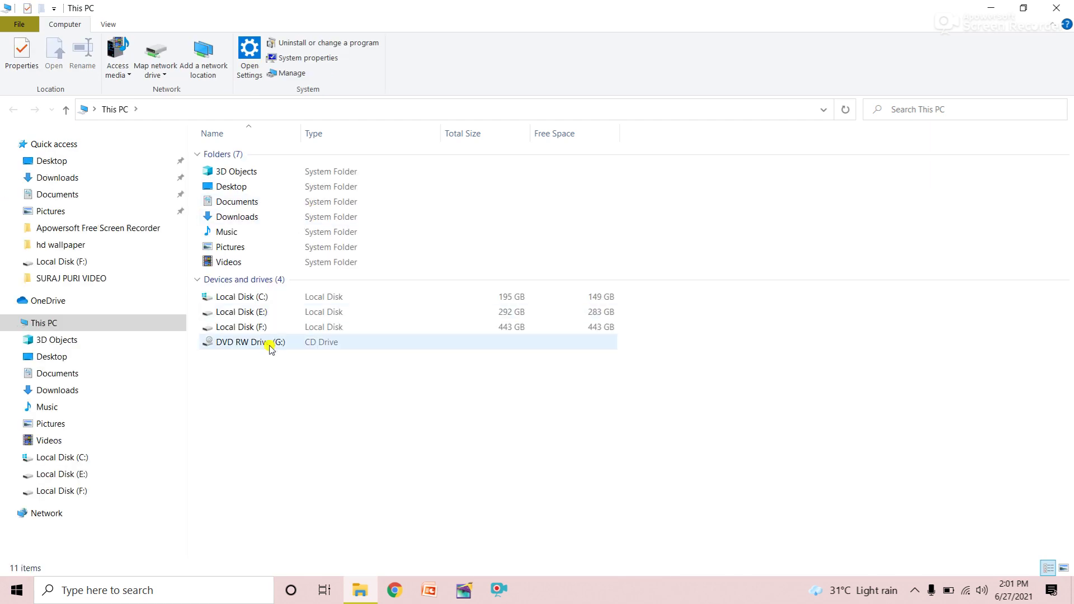
{"action": "left_click", "coordinate": [266, 330]}
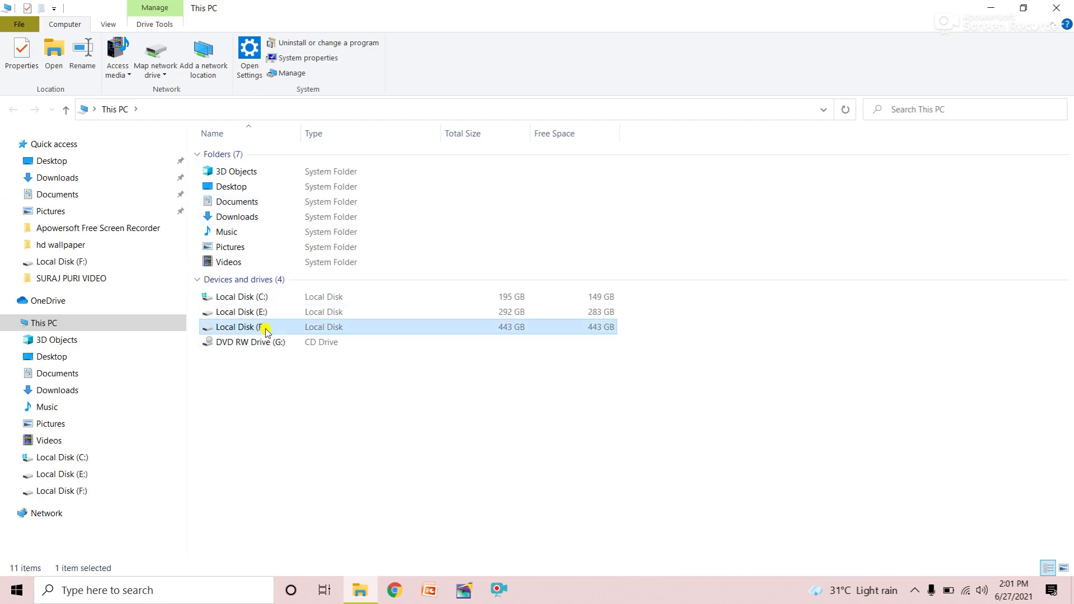
{"action": "double_click", "coordinate": [266, 329]}
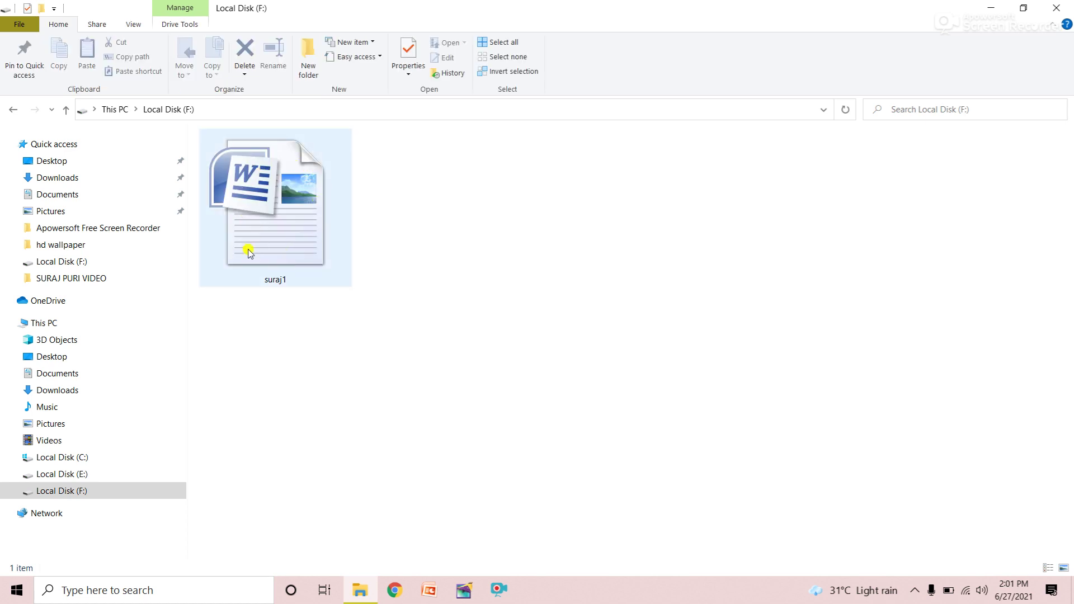
{"action": "left_click", "coordinate": [288, 185]}
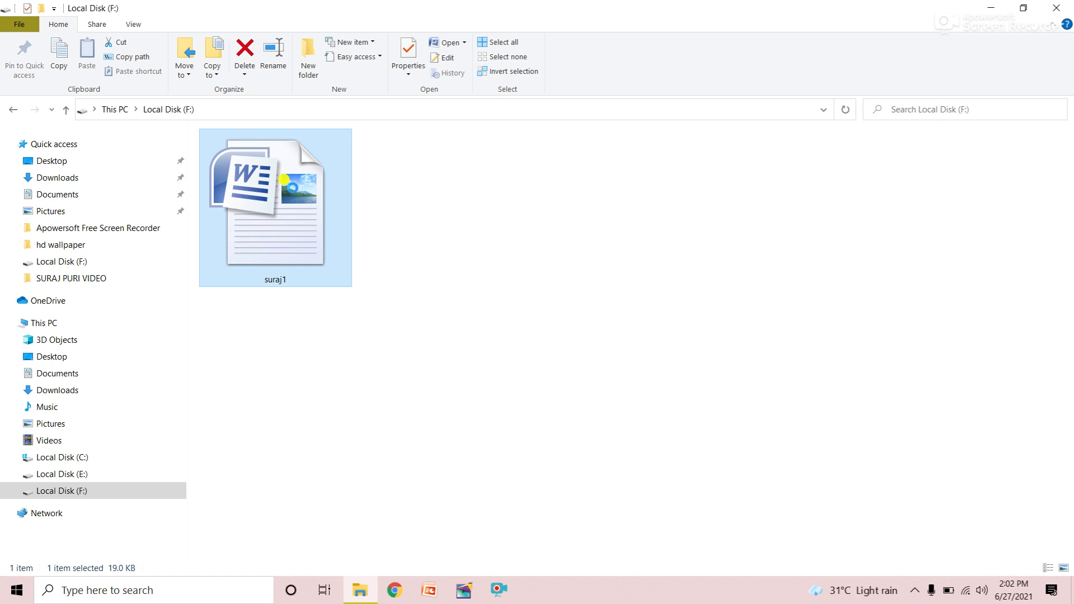
{"action": "right_click", "coordinate": [284, 180]}
{"action": "left_click", "coordinate": [322, 200]}
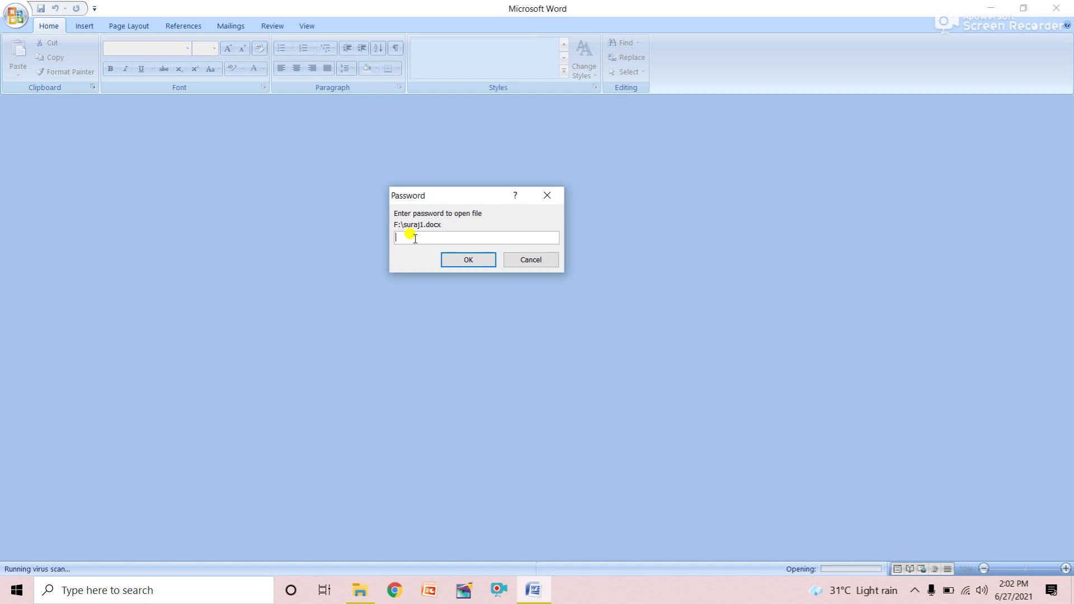
Enter the open password to view suraj1's 185-word text, then close Word
{"action": "type", "text": "1"}
{"action": "left_click", "coordinate": [477, 259]}
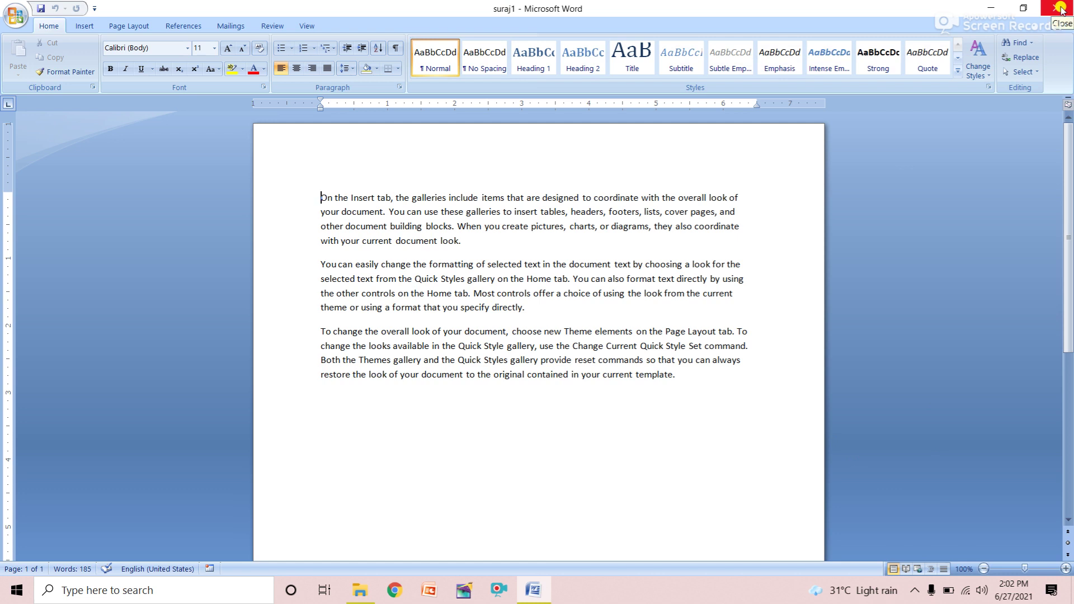
{"action": "left_click", "coordinate": [1060, 8]}
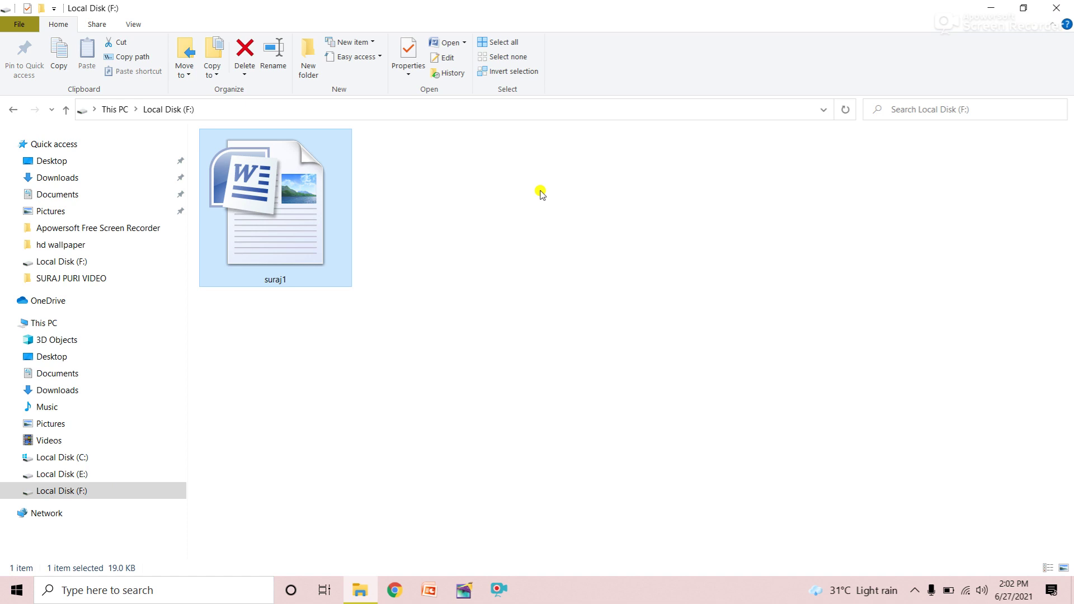
Delete suraj1 from Local Disk (F:) and close the File Explorer window
{"action": "double_click", "coordinate": [250, 181]}
{"action": "right_click", "coordinate": [258, 190]}
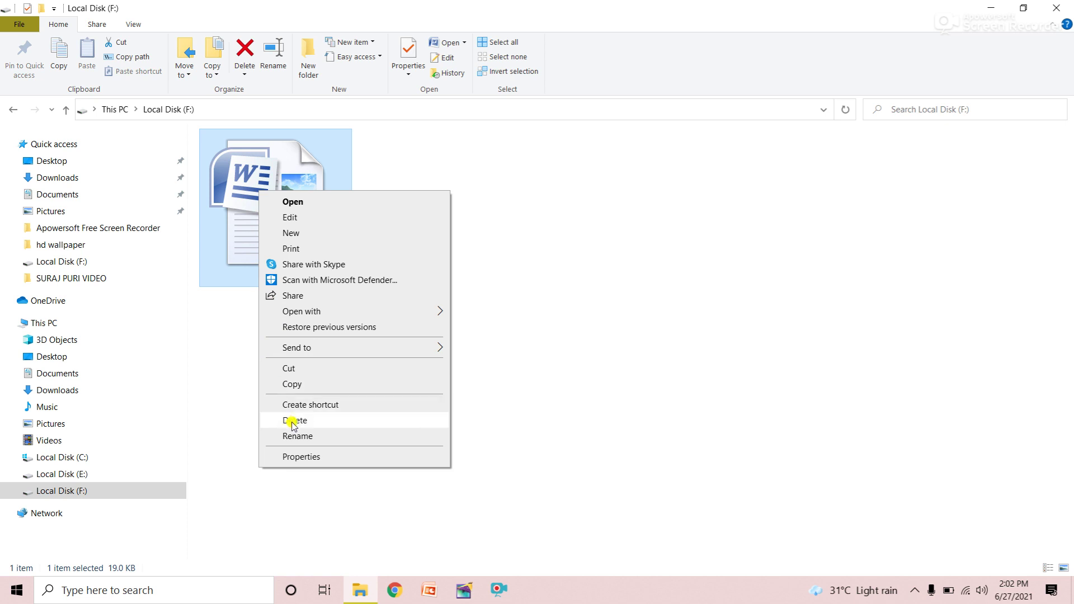
{"action": "left_click", "coordinate": [290, 420]}
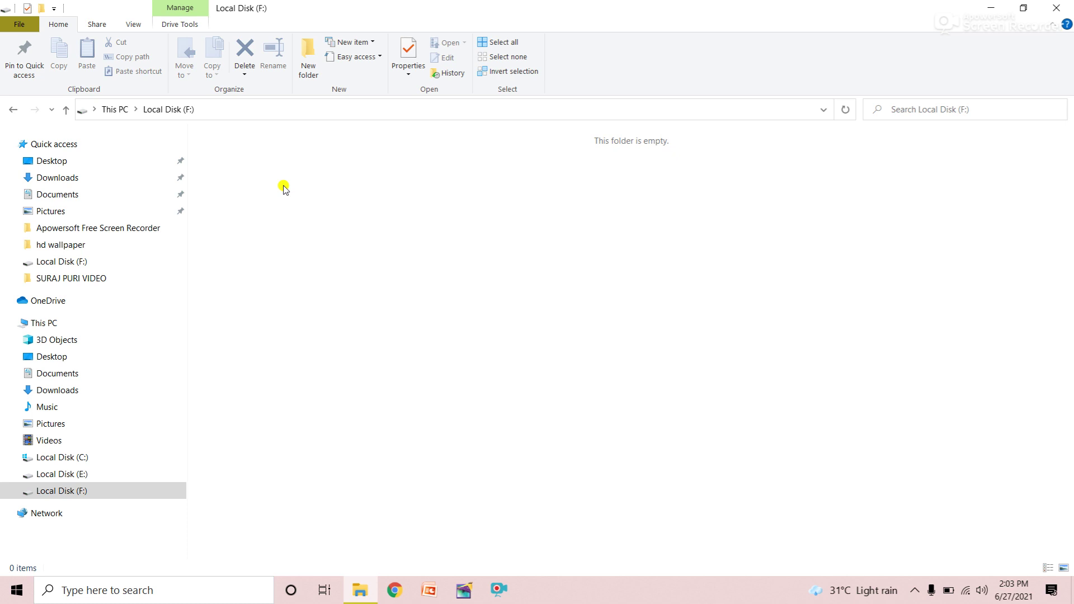
{"action": "left_click", "coordinate": [1065, 12]}
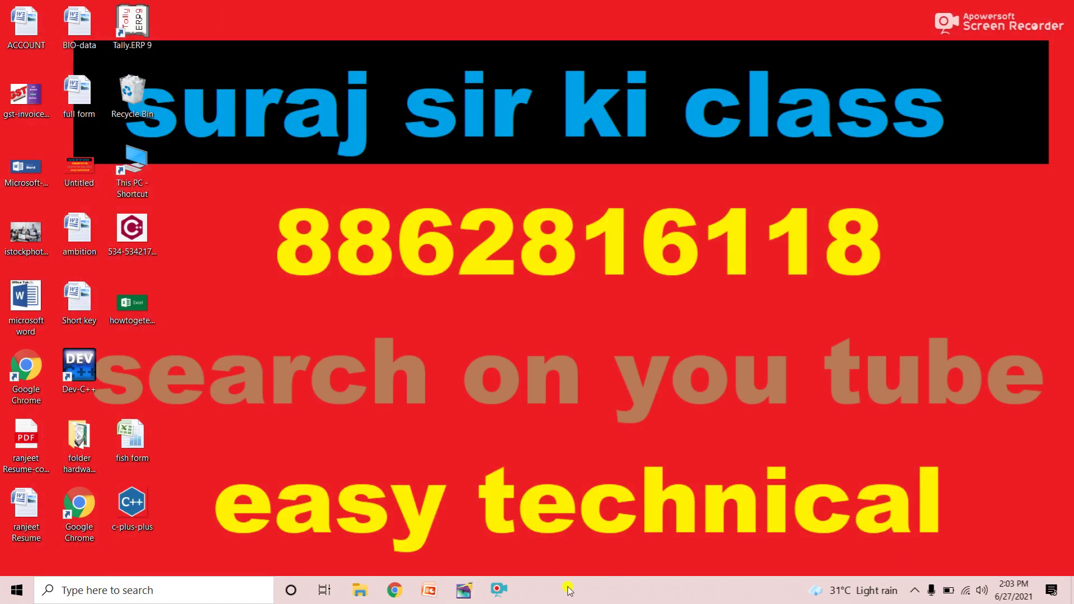
Launch Word via Run with winword and generate sample paragraphs with =rand()
{"action": "key", "text": "super+r"}
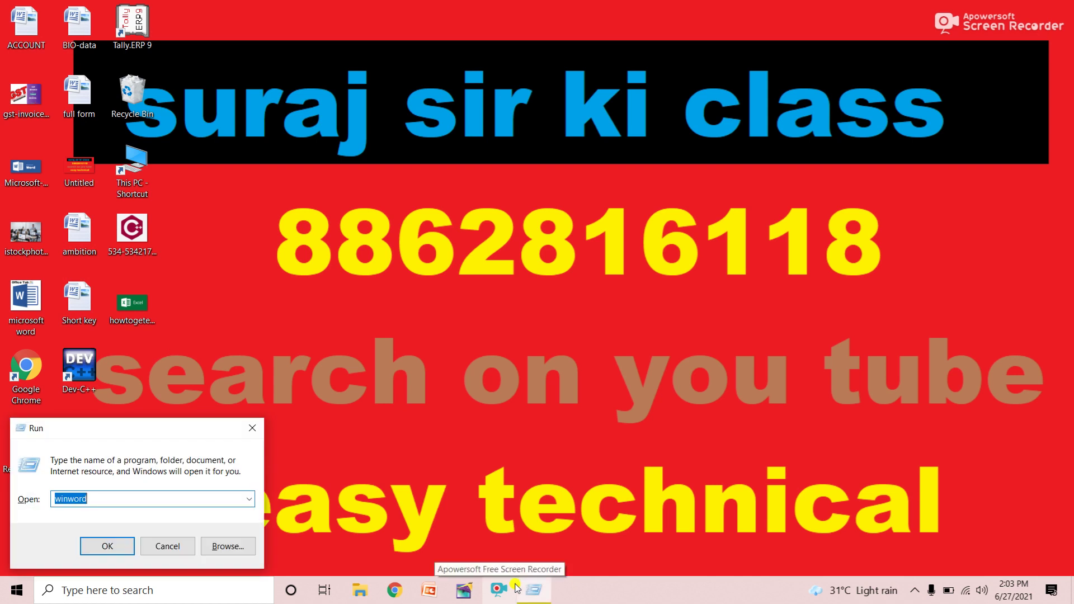
{"action": "key", "text": "Return"}
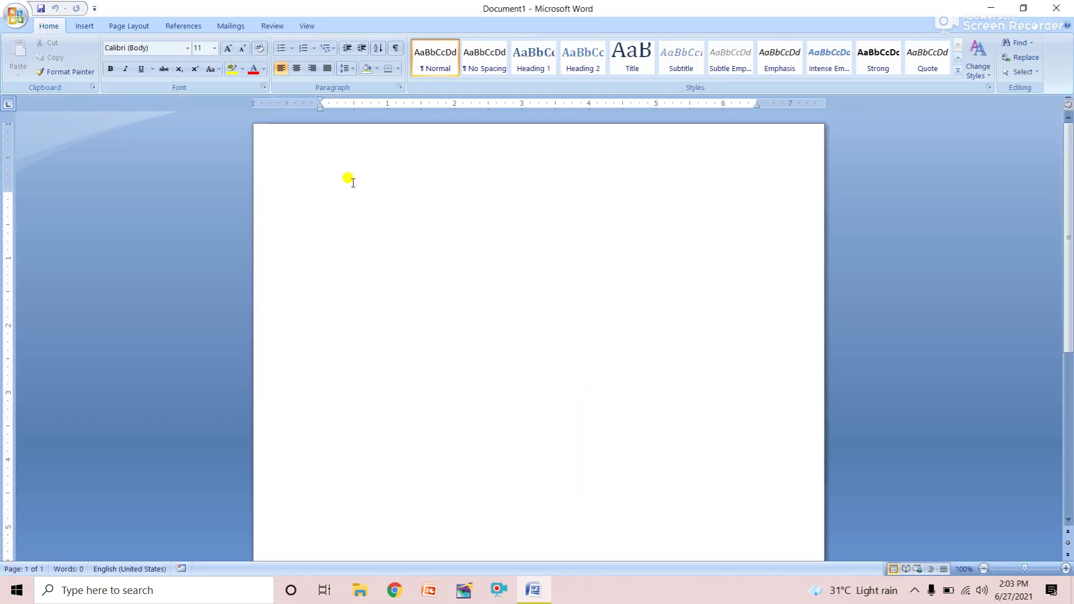
{"action": "type", "text": "=ran"}
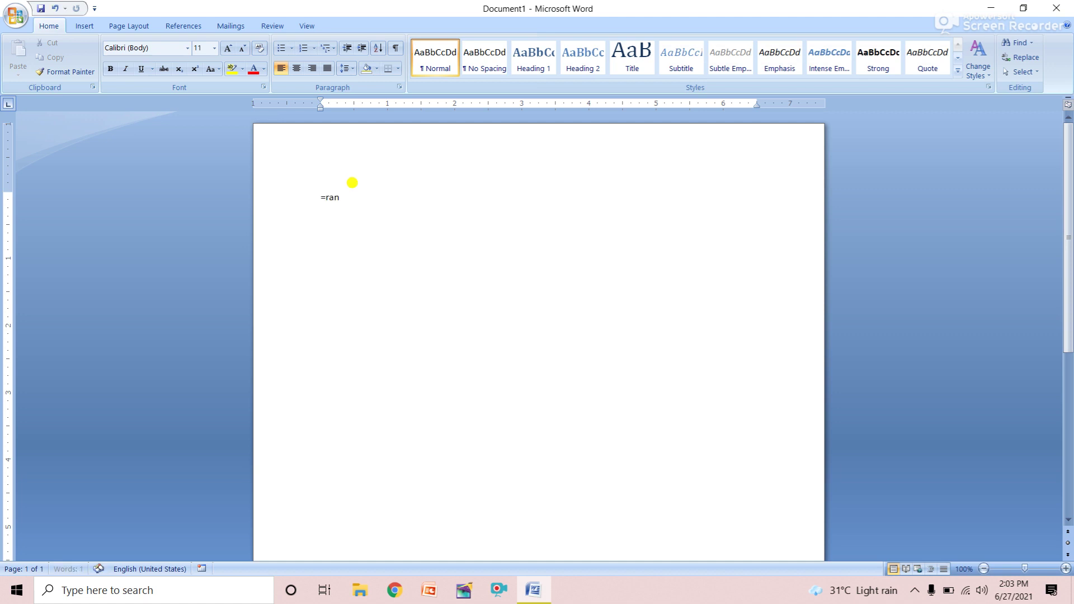
{"action": "type", "text": "d("}
{"action": "key", "text": "Return"}
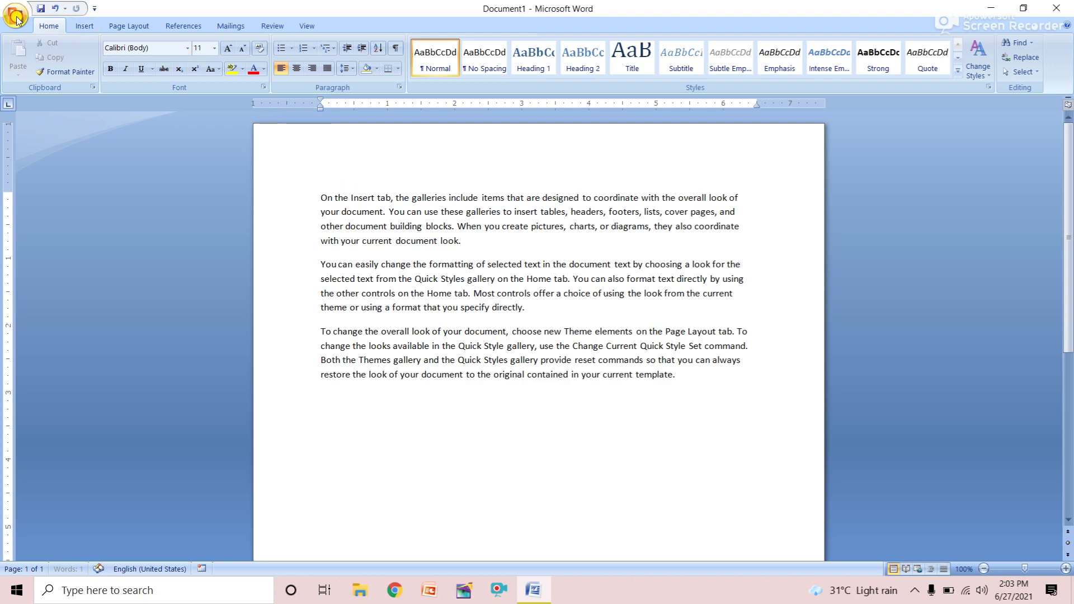
Start saving the document as 'suraj 1' in Local Disk (F:)
{"action": "left_click", "coordinate": [17, 19]}
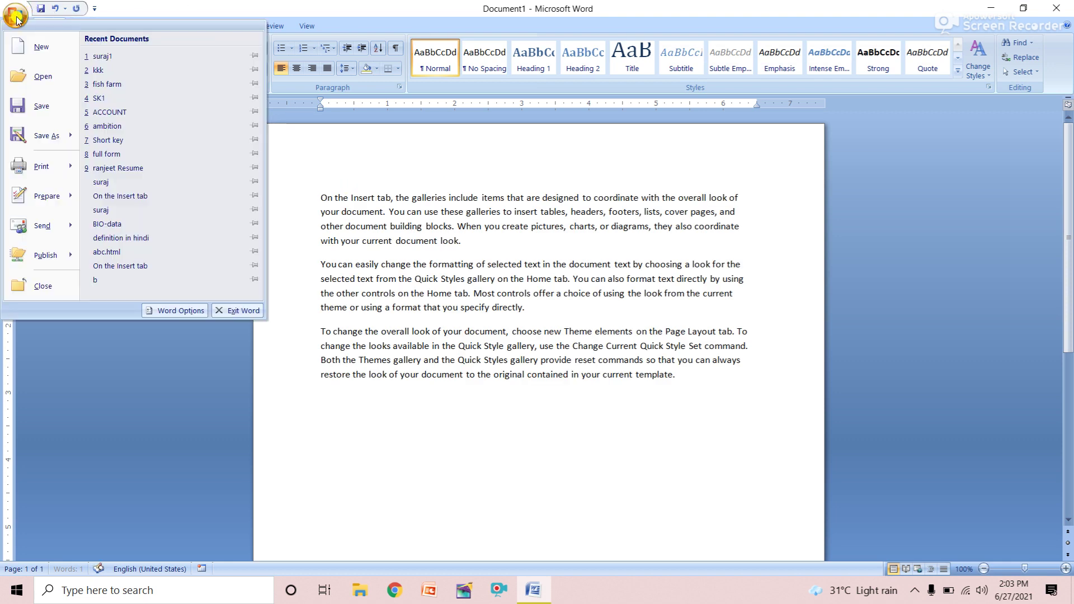
{"action": "left_click", "coordinate": [43, 110]}
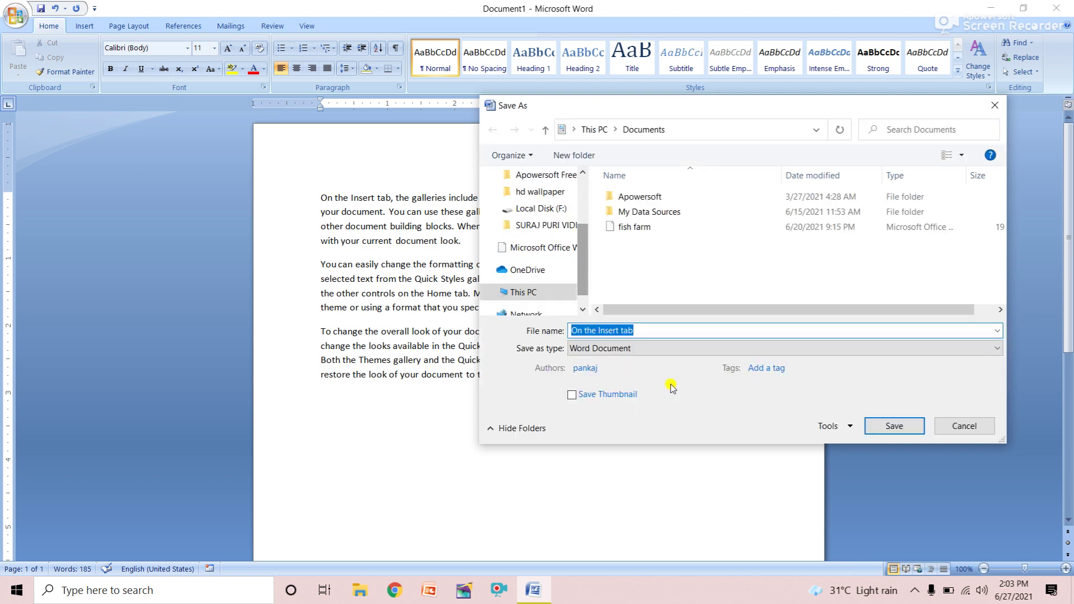
{"action": "type", "text": "sur"}
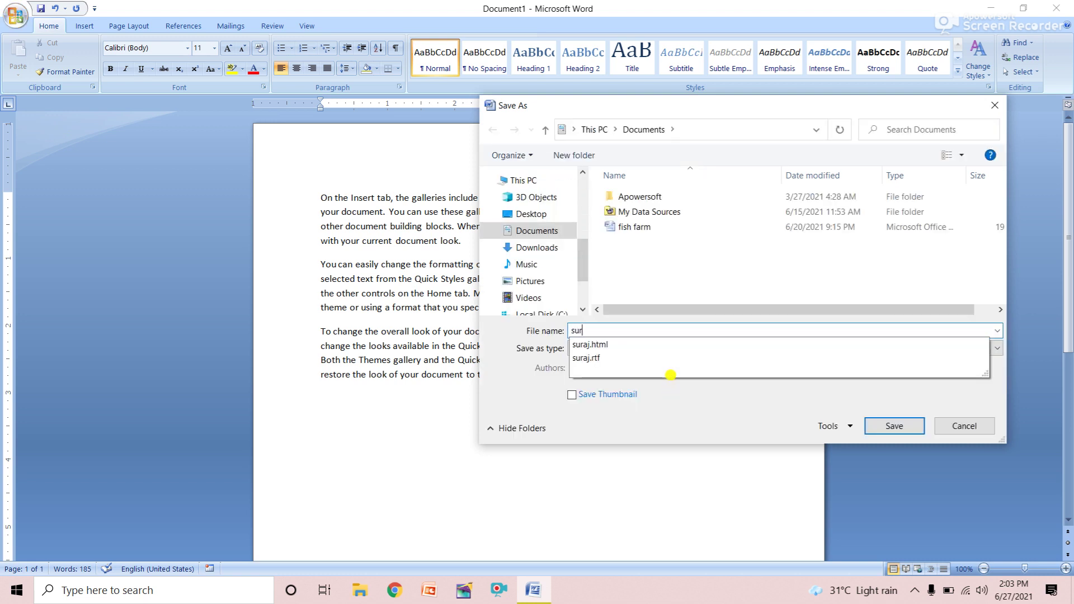
{"action": "type", "text": "aj "}
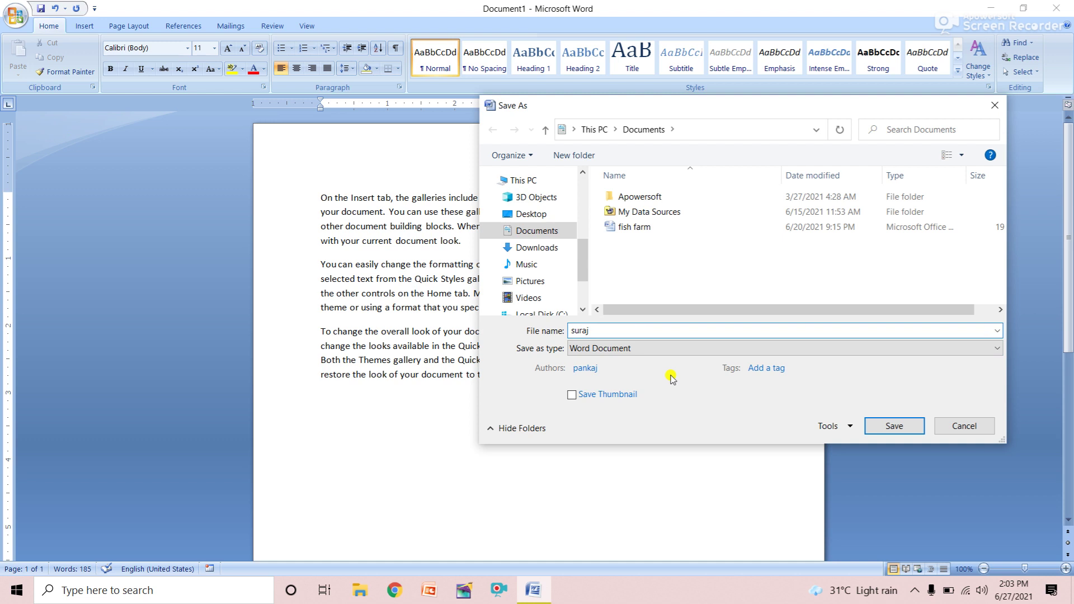
{"action": "type", "text": "1"}
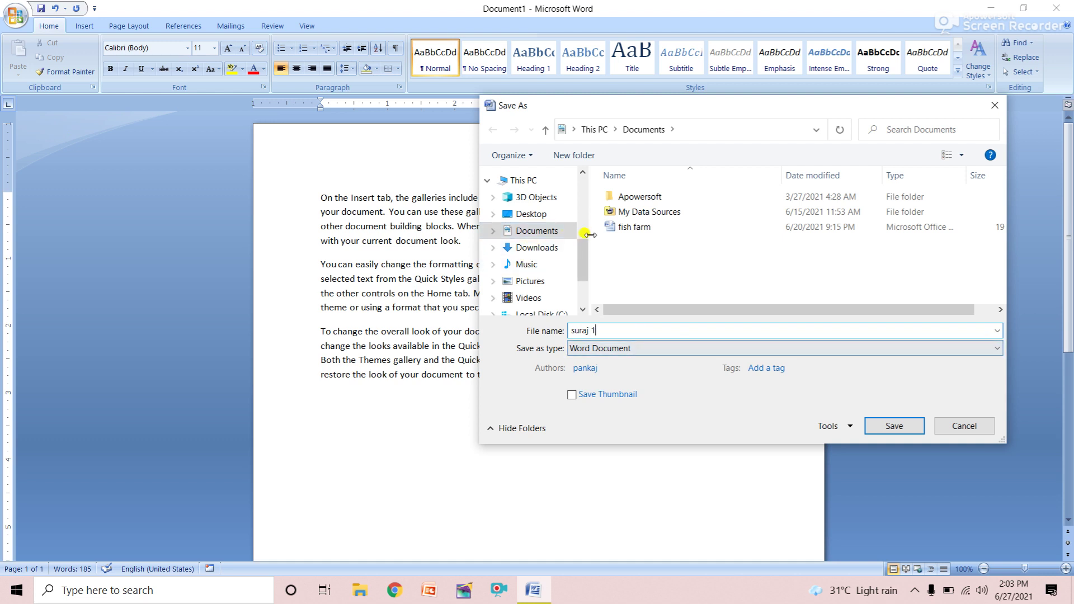
{"action": "scroll", "coordinate": [581, 266], "scroll_direction": "up", "scroll_amount": 3}
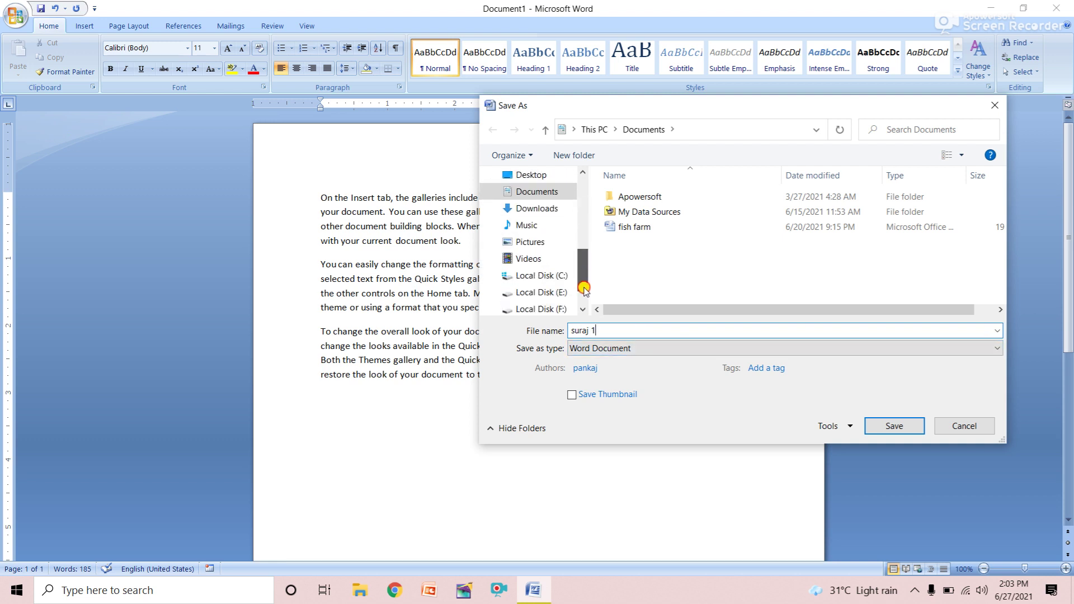
{"action": "left_click_drag", "start_coordinate": [582, 237], "coordinate": [583, 283]}
{"action": "left_click", "coordinate": [560, 293]}
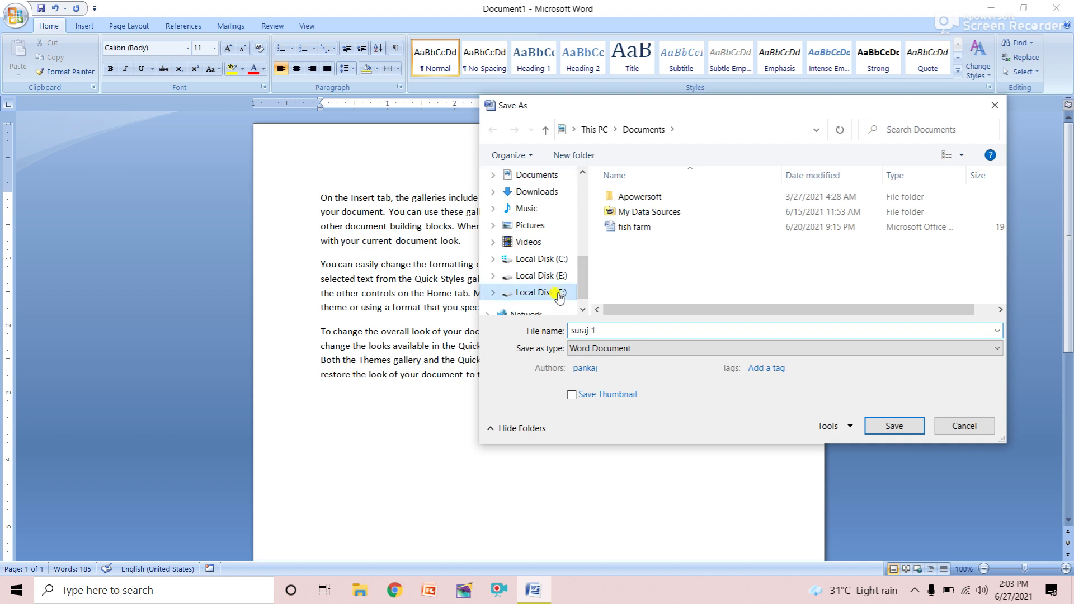
Set and confirm a password to open in General Options, then save
{"action": "left_click", "coordinate": [827, 425]}
{"action": "left_click", "coordinate": [844, 468]}
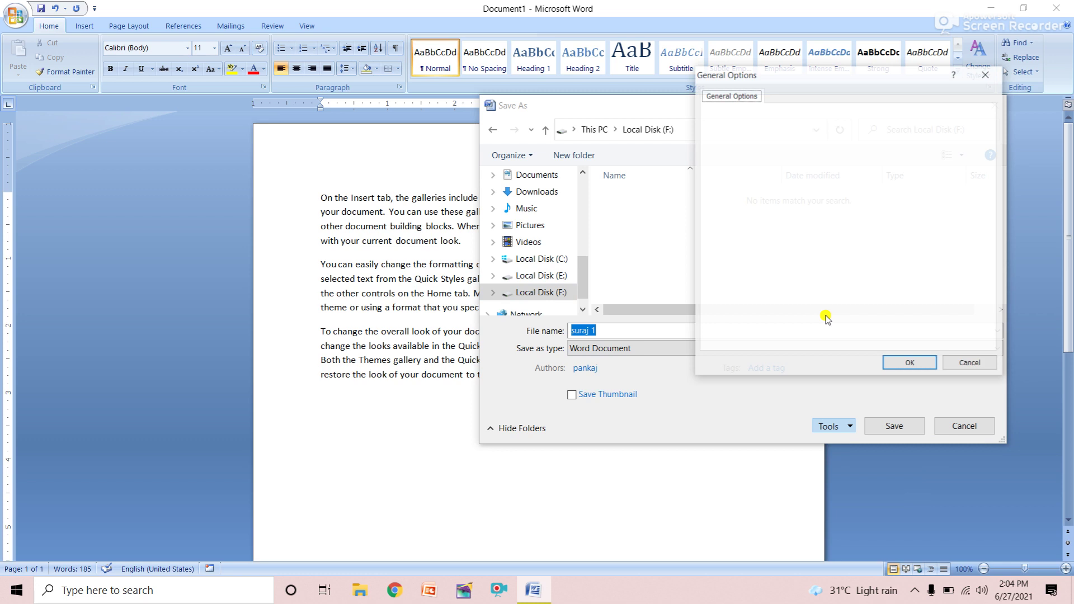
{"action": "key", "text": "Return"}
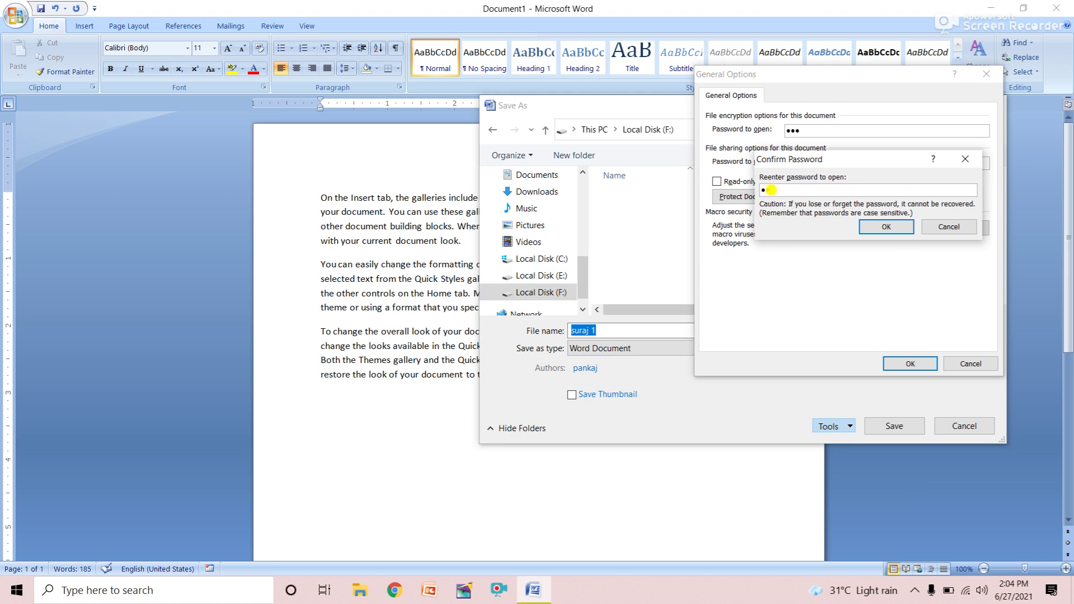
{"action": "left_click", "coordinate": [886, 227]}
{"action": "key", "text": "Return"}
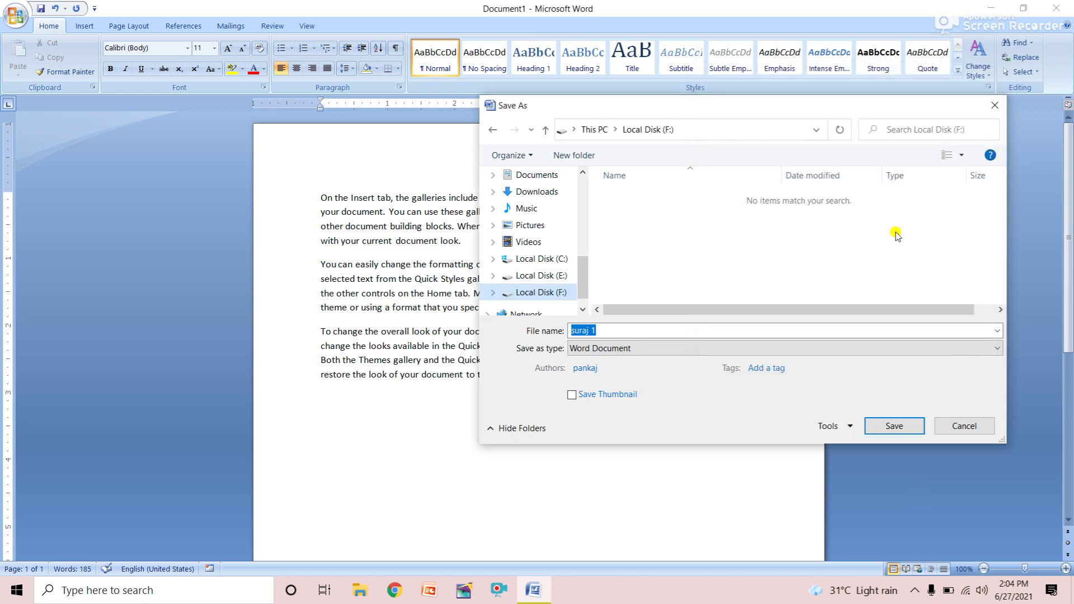
{"action": "left_click", "coordinate": [887, 431]}
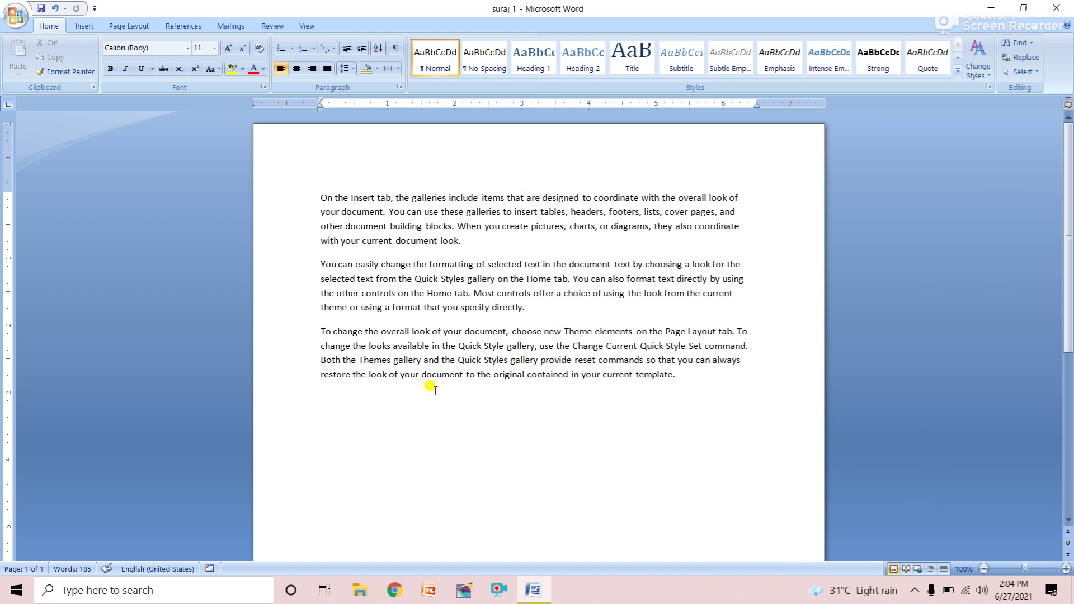
Close Word, go to Local Disk (F:) through This PC, and open suraj 1
{"action": "left_click", "coordinate": [1067, 8]}
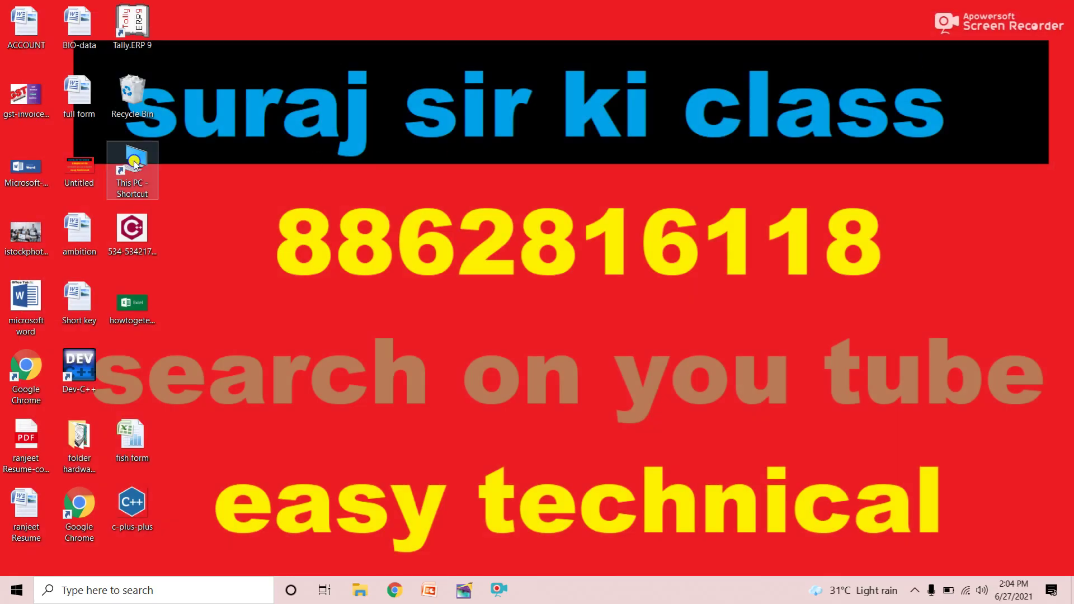
{"action": "right_click", "coordinate": [134, 161]}
{"action": "left_click", "coordinate": [179, 177]}
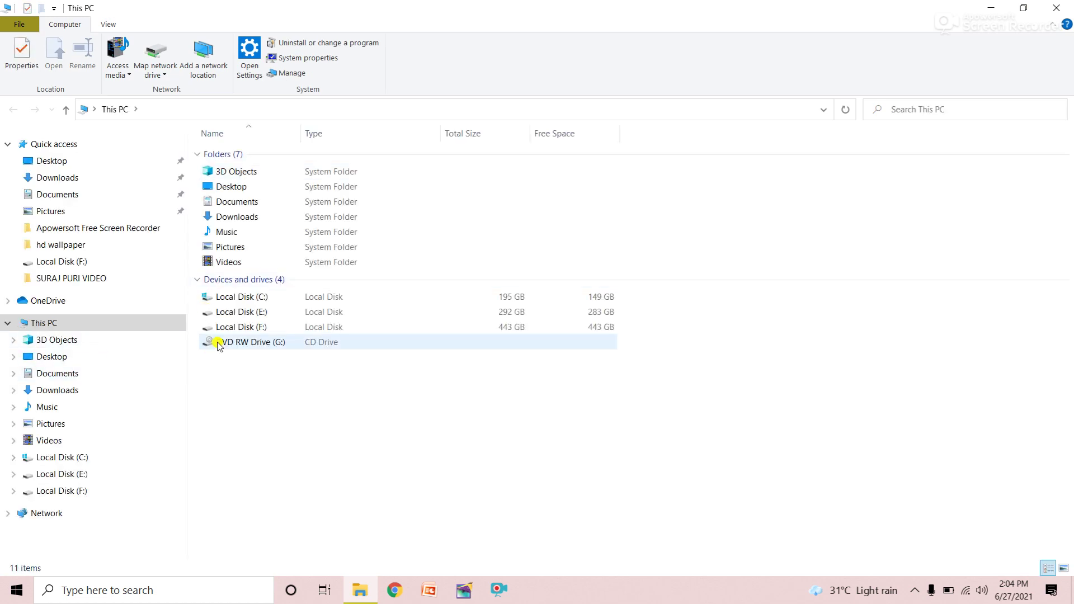
{"action": "double_click", "coordinate": [223, 326]}
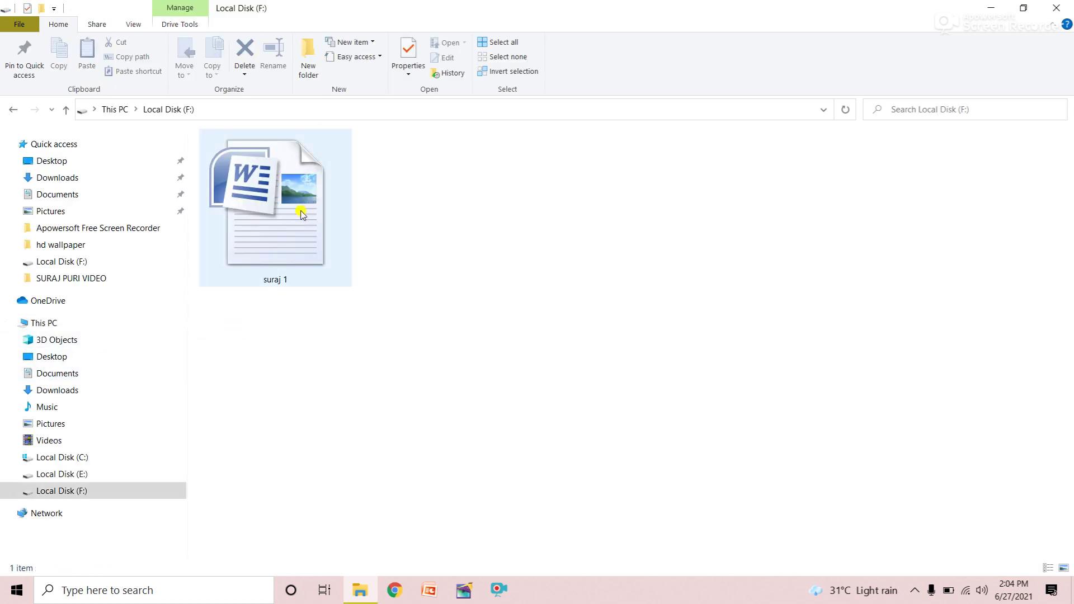
{"action": "double_click", "coordinate": [294, 204]}
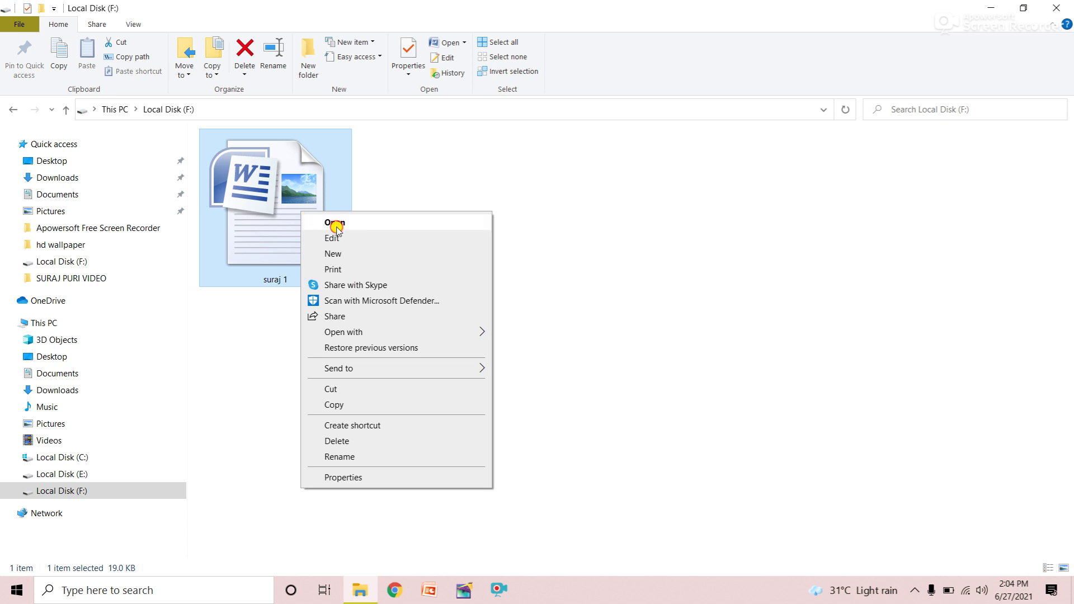
{"action": "left_click", "coordinate": [335, 223]}
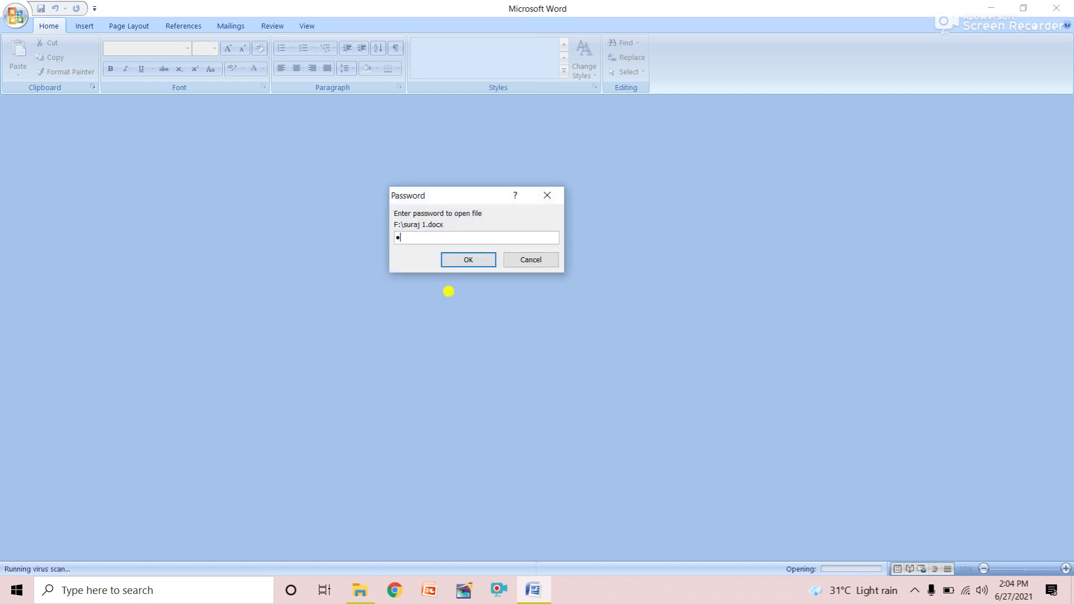
Unlock suraj 1 with its password, then close Word to return to Local Disk (F:)
{"action": "left_click", "coordinate": [480, 259]}
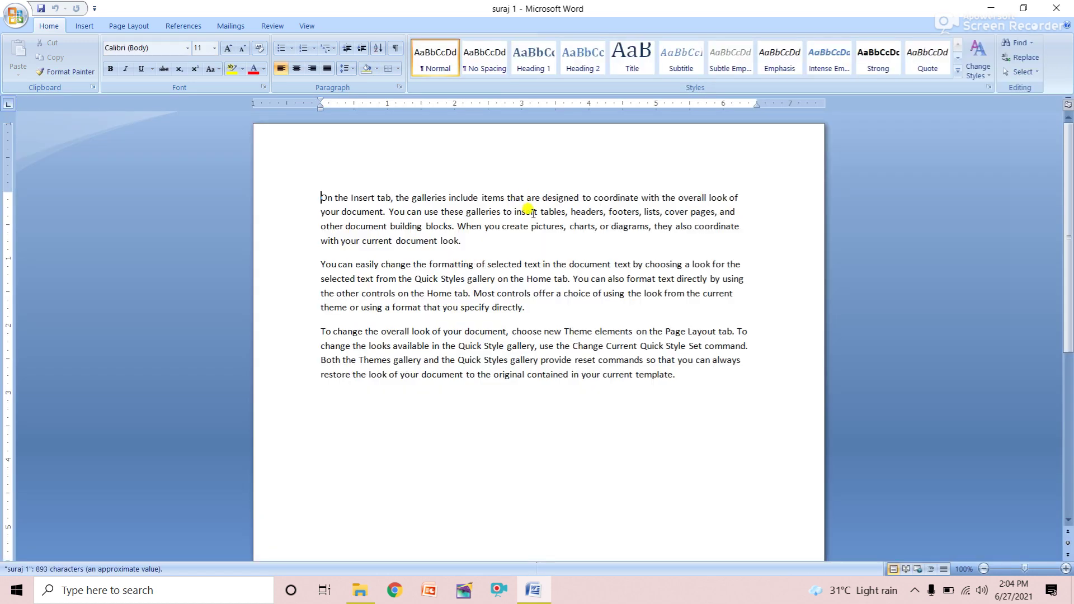
{"action": "left_click", "coordinate": [1059, 13]}
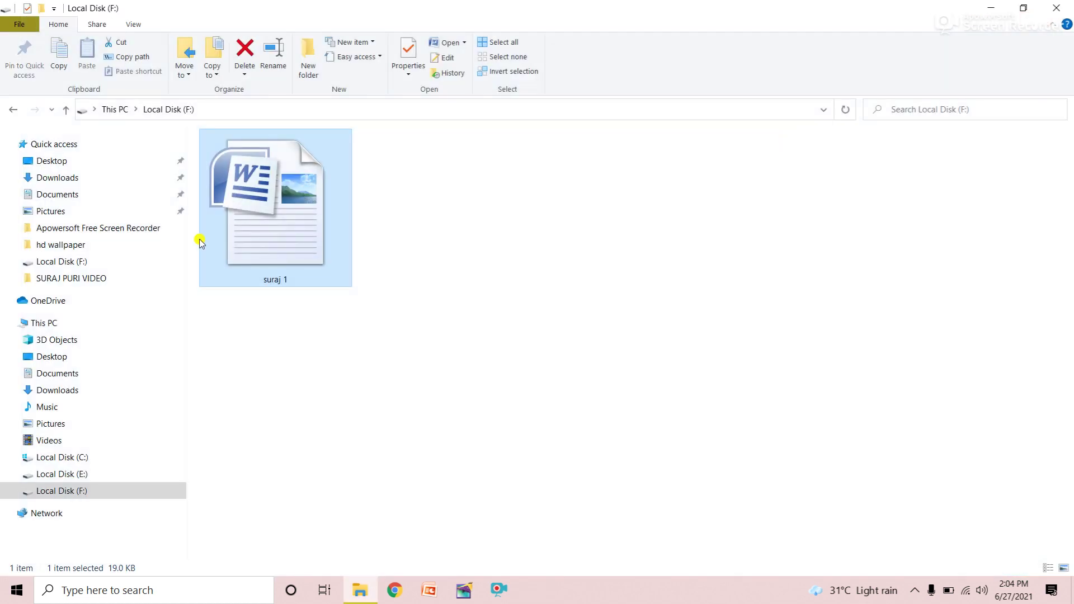
Open suraj 1's properties and view the Administrators group's security permissions
{"action": "right_click", "coordinate": [330, 219]}
{"action": "right_click", "coordinate": [283, 195]}
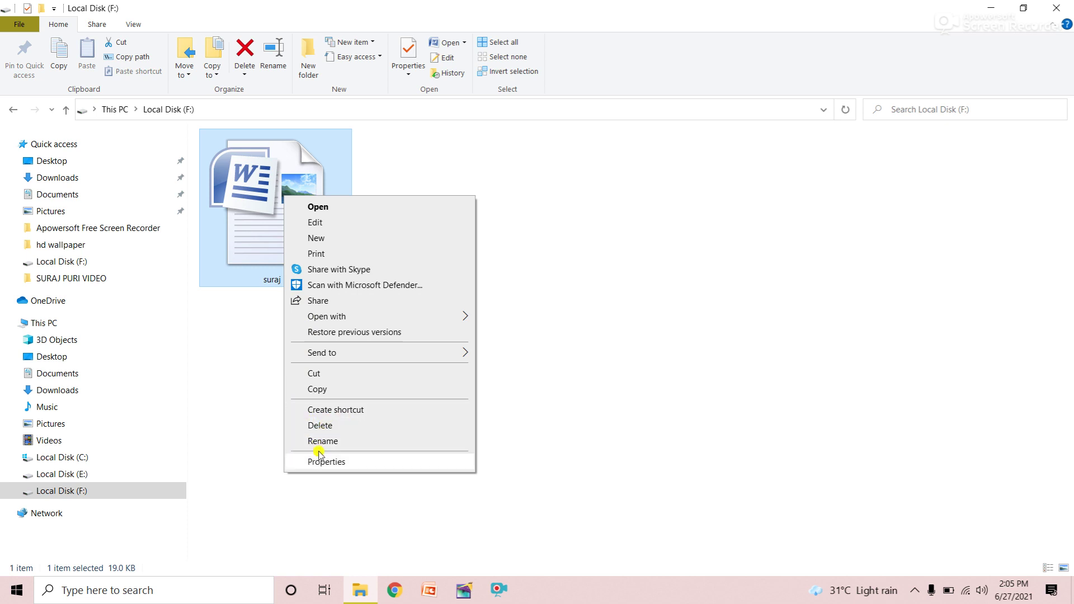
{"action": "left_click", "coordinate": [331, 462]}
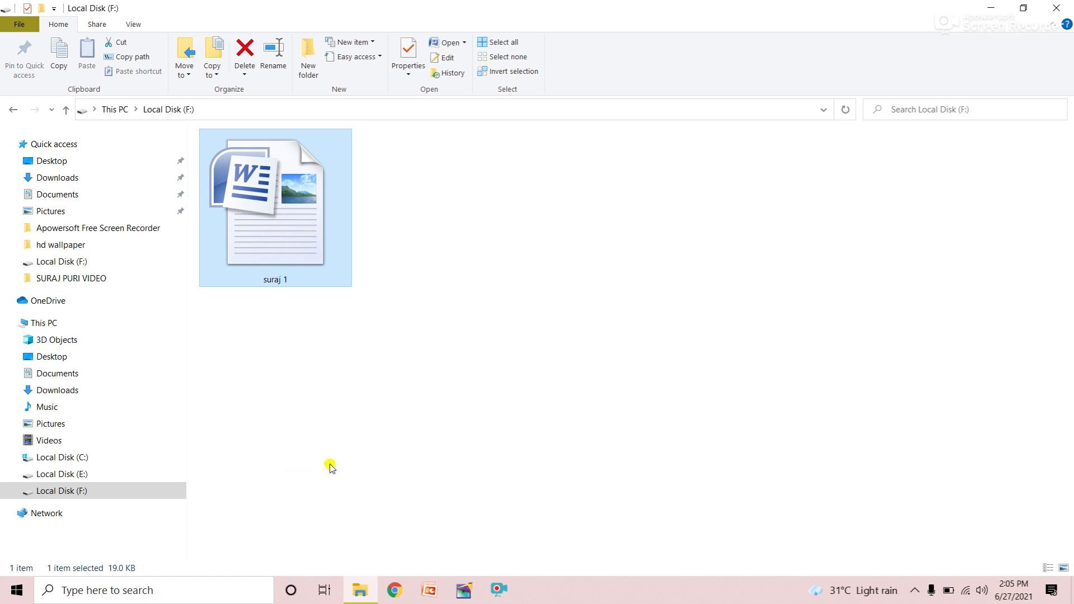
{"action": "mouse_move", "coordinate": [436, 199]}
{"action": "left_mouse_down"}
{"action": "mouse_move", "coordinate": [498, 179]}
{"action": "mouse_move", "coordinate": [533, 136]}
{"action": "left_mouse_up"}
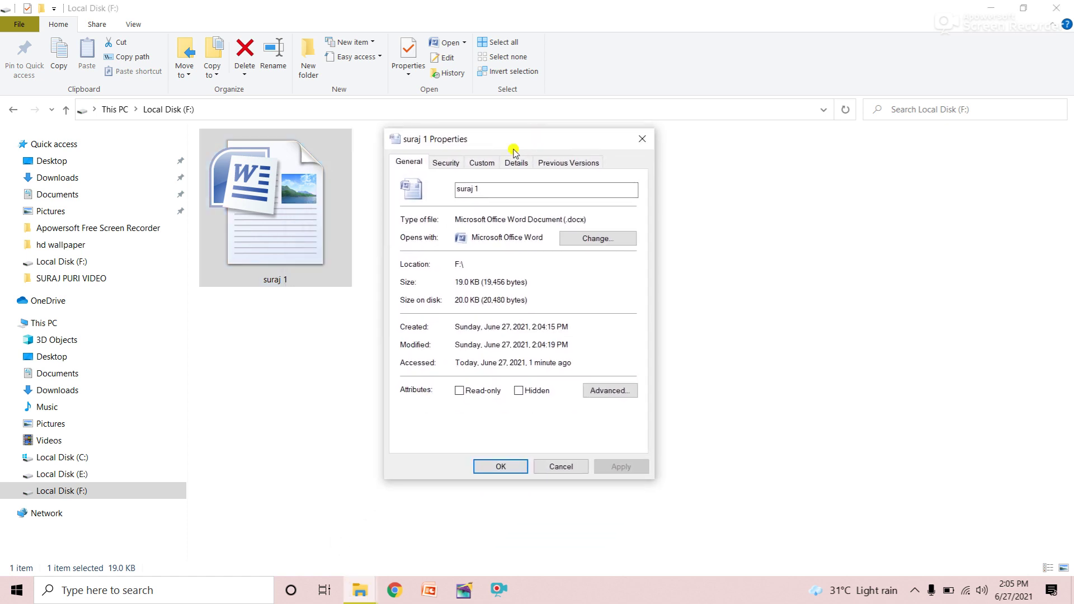
{"action": "left_click", "coordinate": [447, 164]}
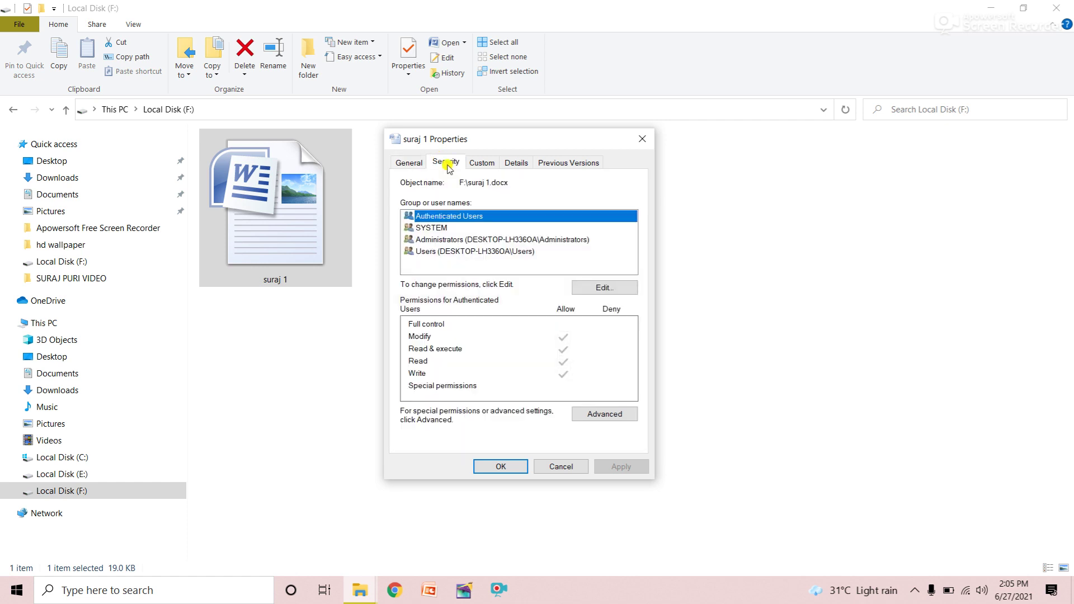
{"action": "left_click", "coordinate": [454, 240]}
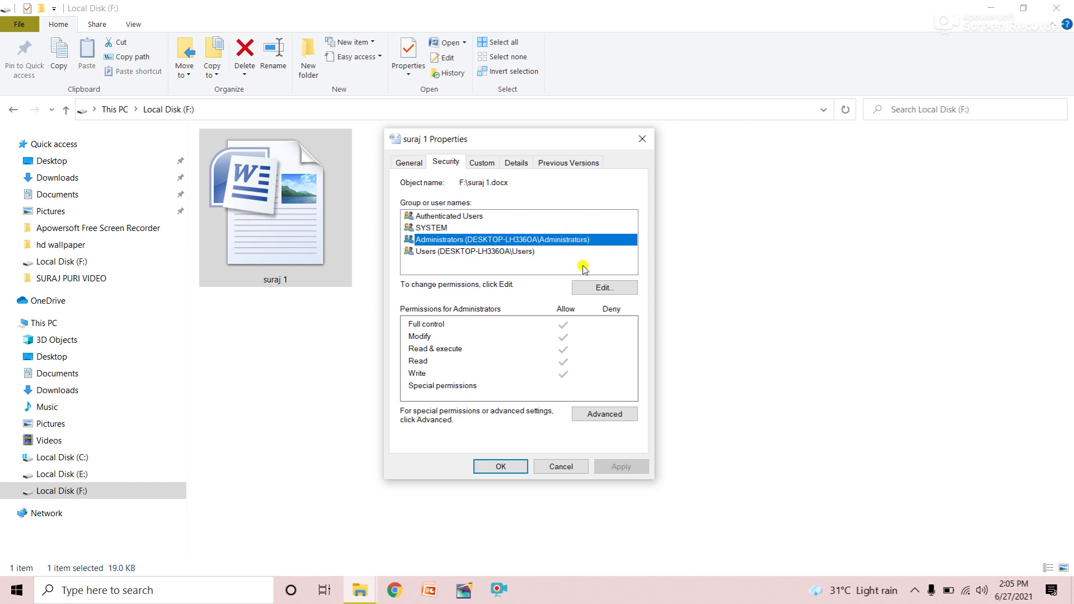
Deny Administrators Full control on suraj 1, accept the warning, and close both dialogs
{"action": "left_click", "coordinate": [631, 289]}
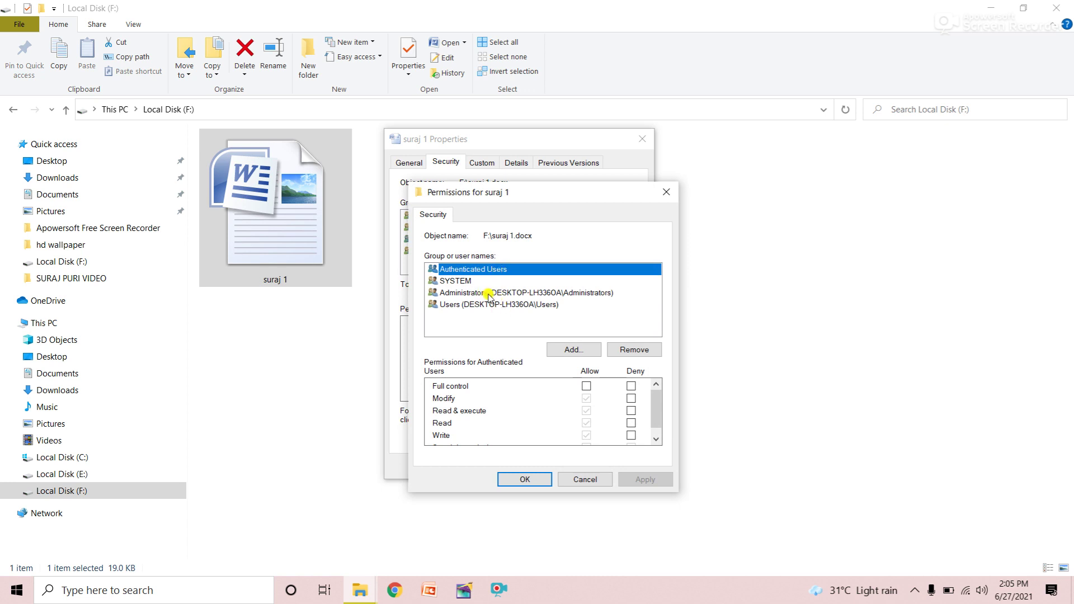
{"action": "left_click", "coordinate": [489, 294]}
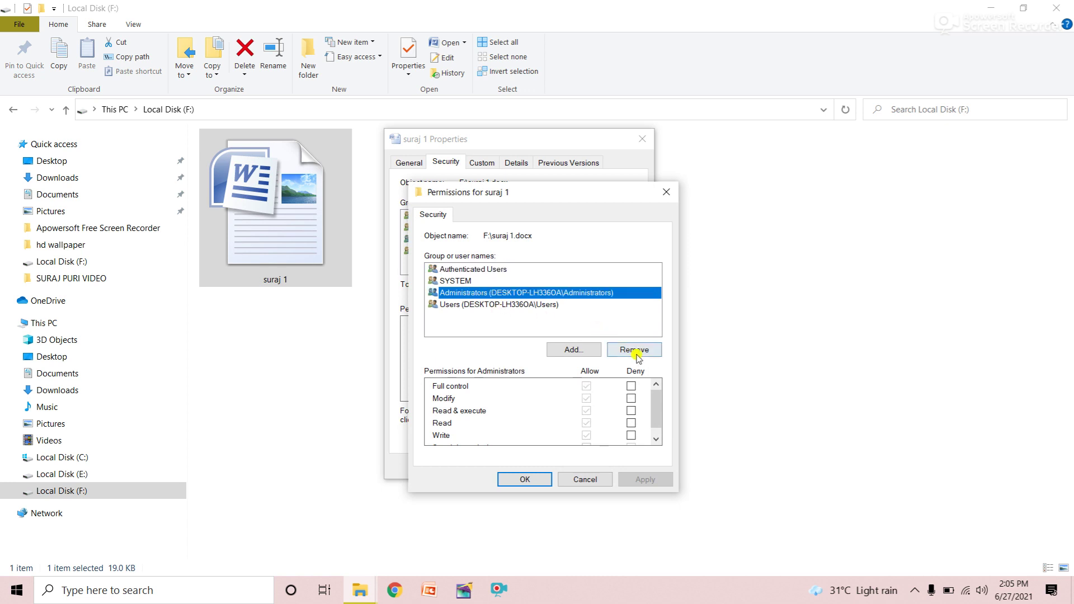
{"action": "left_click", "coordinate": [632, 386]}
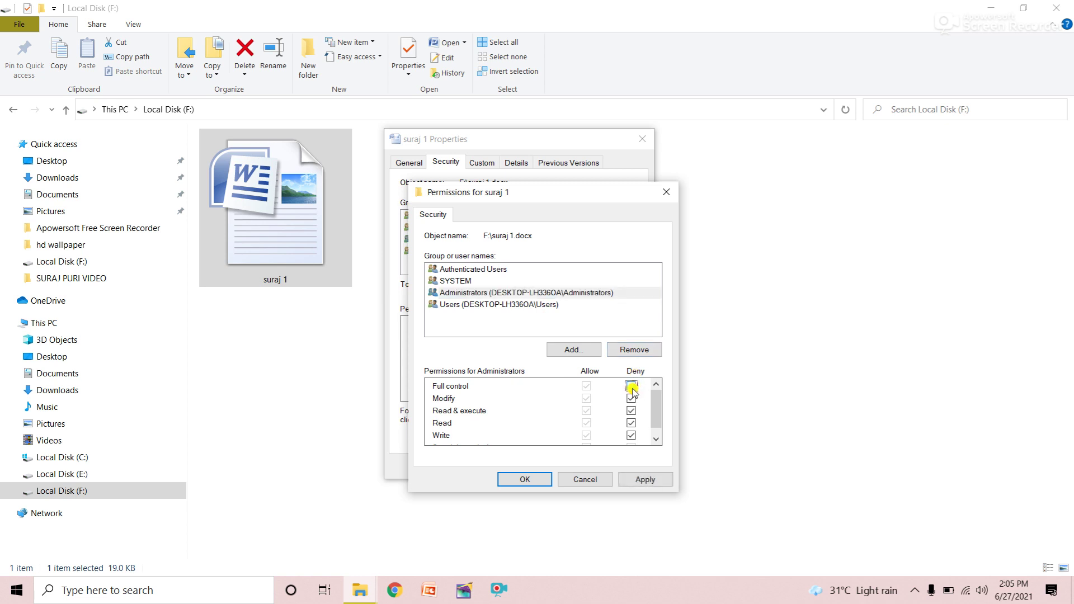
{"action": "left_click_drag", "start_coordinate": [656, 413], "coordinate": [660, 422]}
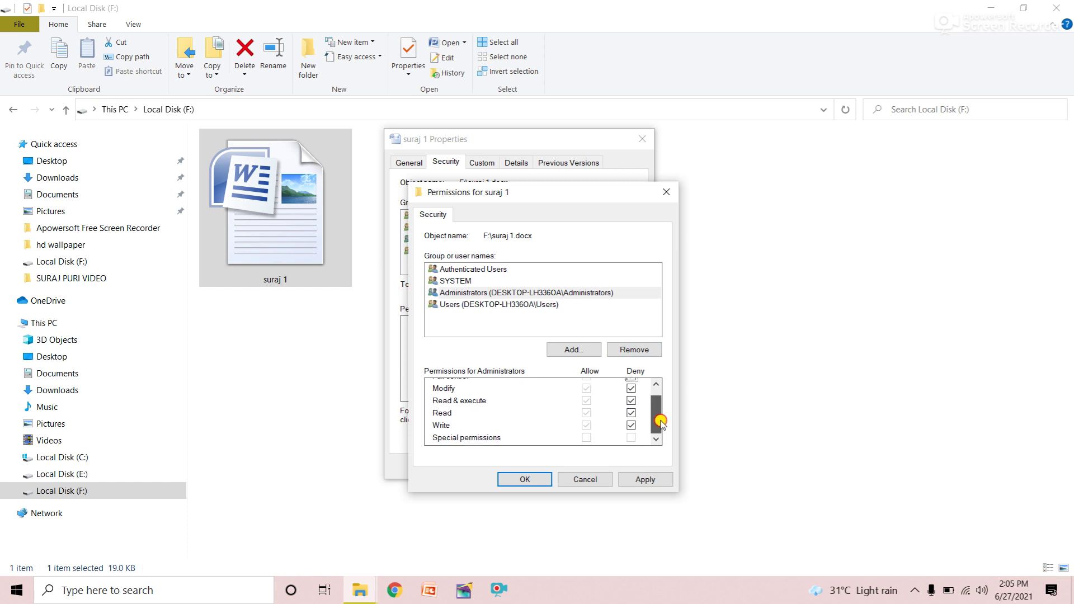
{"action": "left_click", "coordinate": [649, 478]}
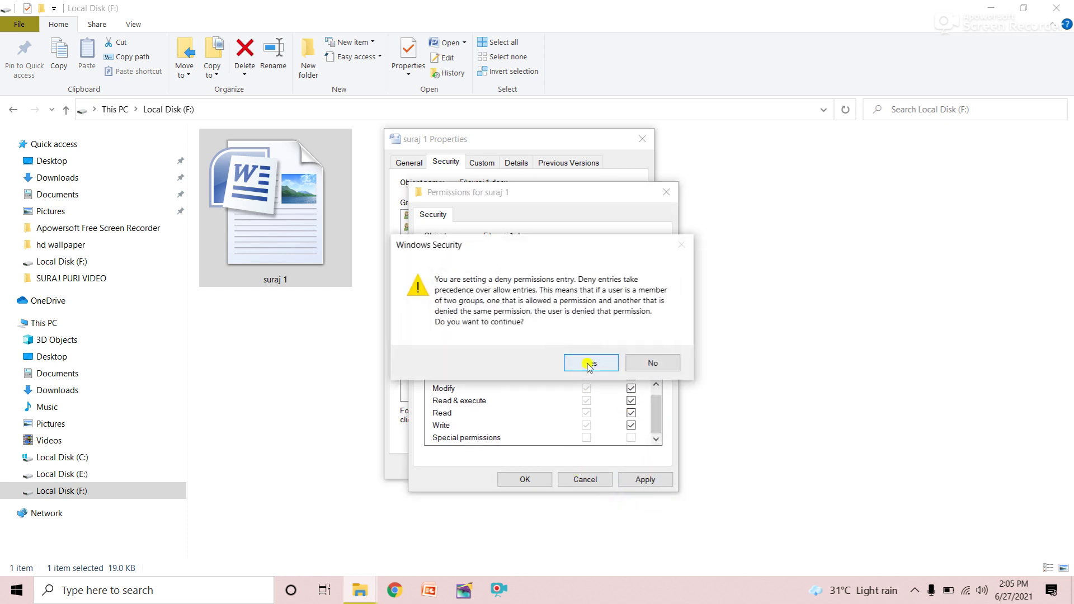
{"action": "left_click", "coordinate": [589, 364]}
{"action": "left_click", "coordinate": [537, 480]}
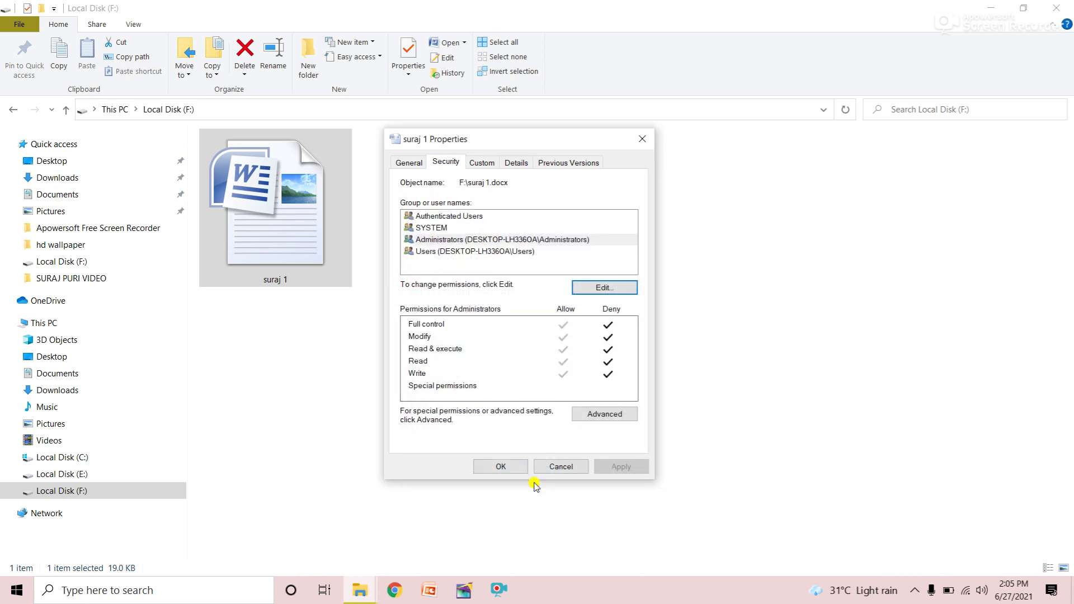
{"action": "left_click", "coordinate": [516, 471]}
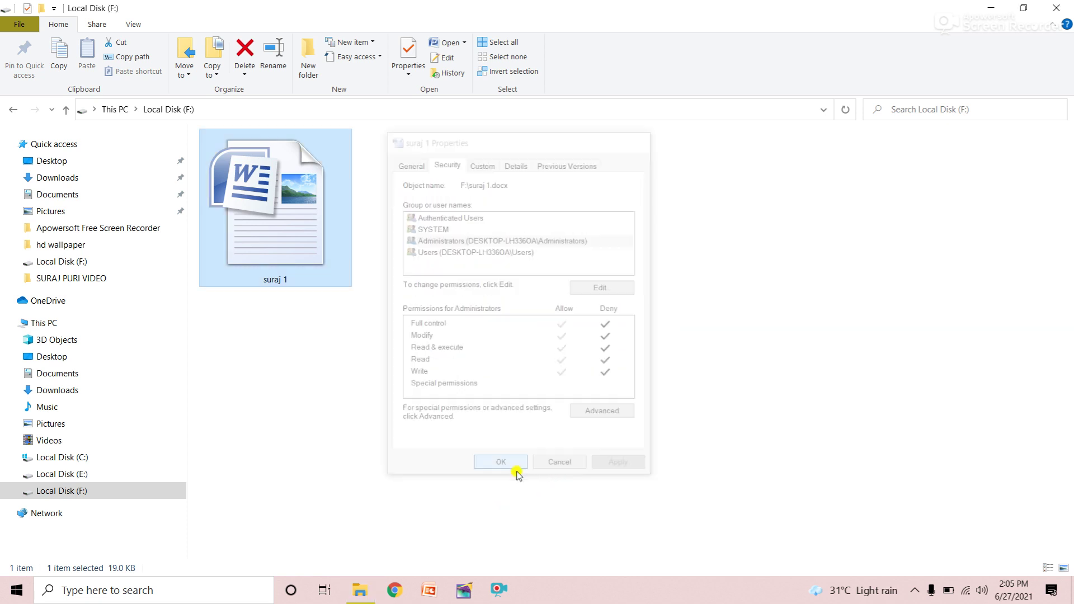
{"action": "double_click", "coordinate": [299, 217]}
{"action": "right_click", "coordinate": [302, 217]}
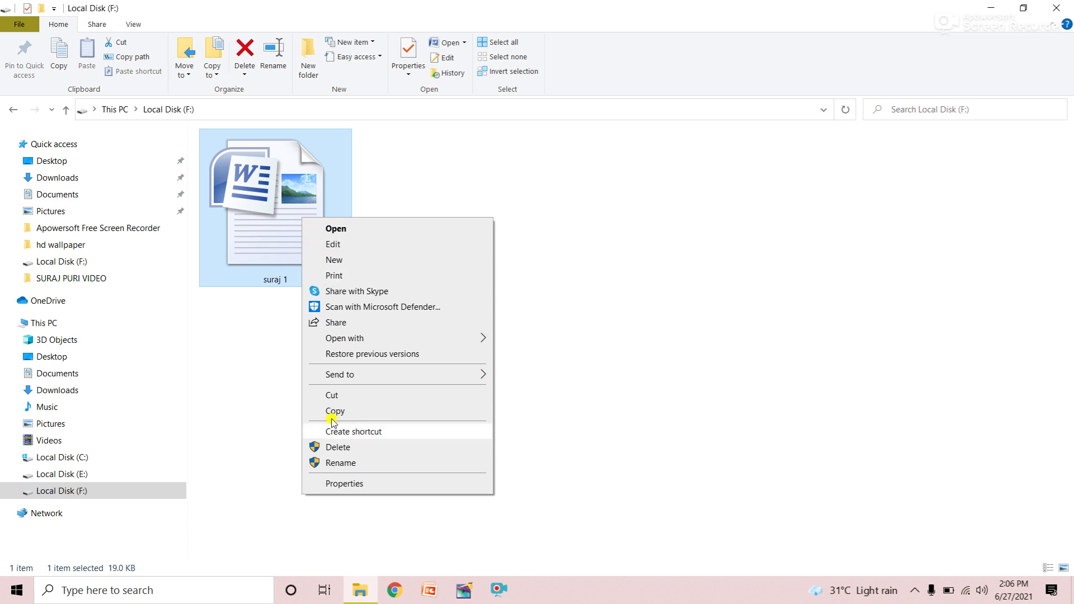
{"action": "left_click", "coordinate": [362, 451]}
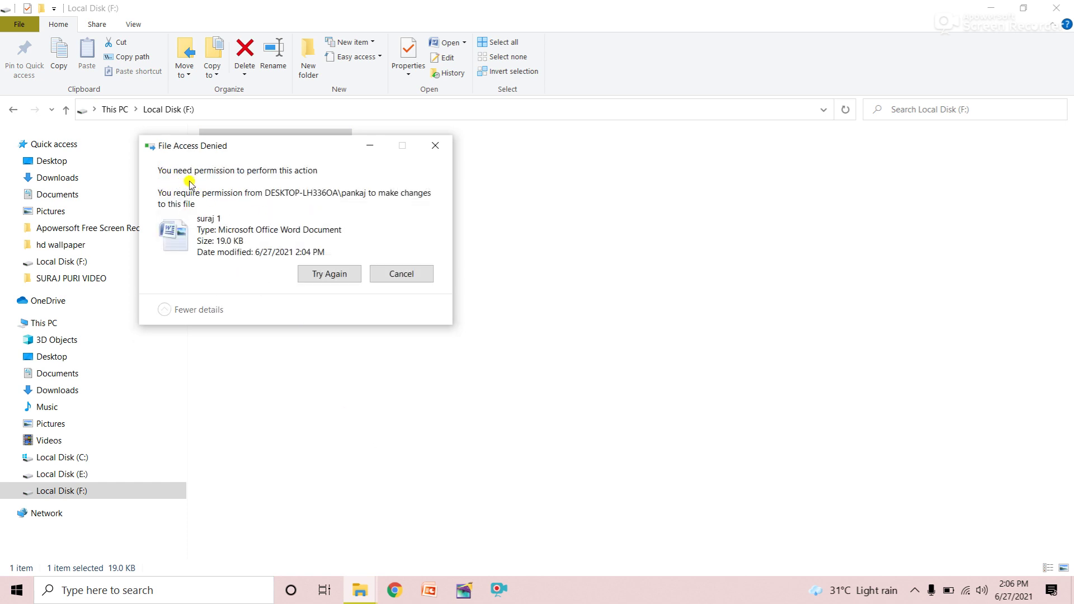
{"action": "left_click_drag", "start_coordinate": [321, 146], "coordinate": [658, 156]}
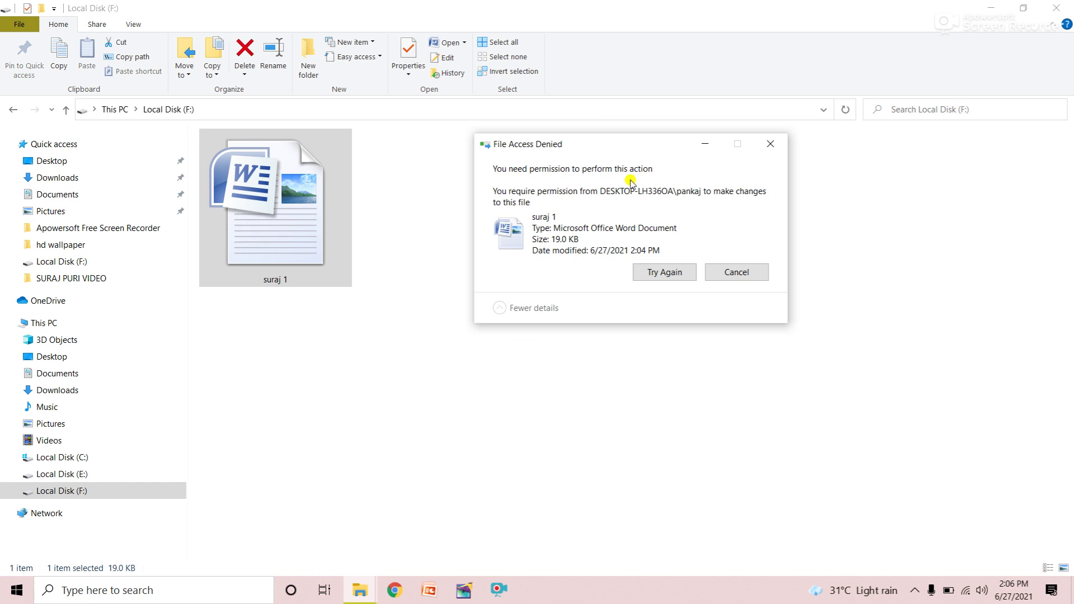
{"action": "left_click", "coordinate": [731, 273]}
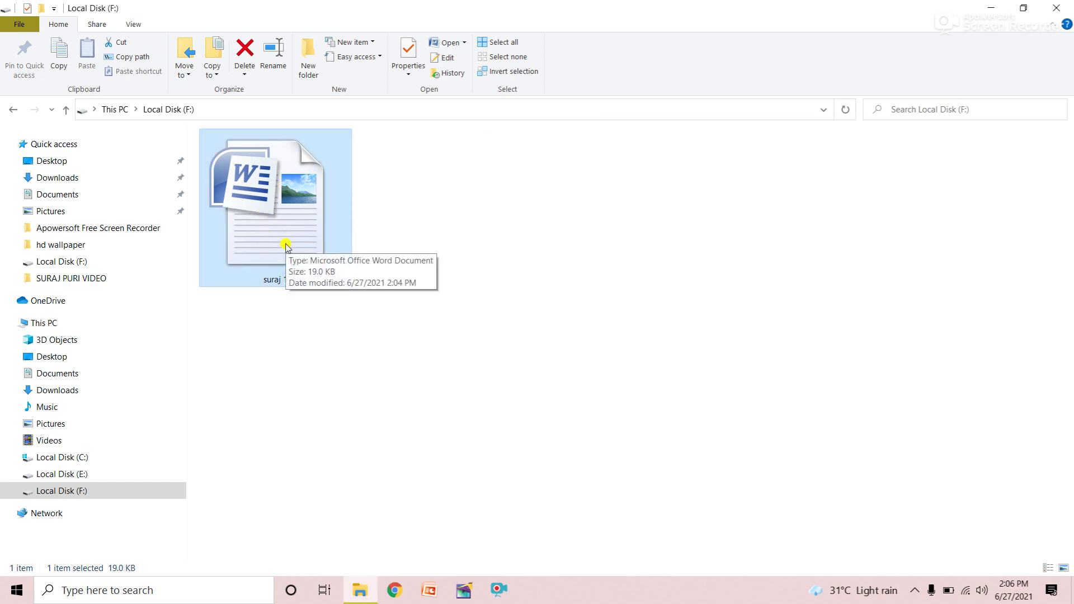
{"action": "double_click", "coordinate": [285, 201]}
{"action": "right_click", "coordinate": [286, 201]}
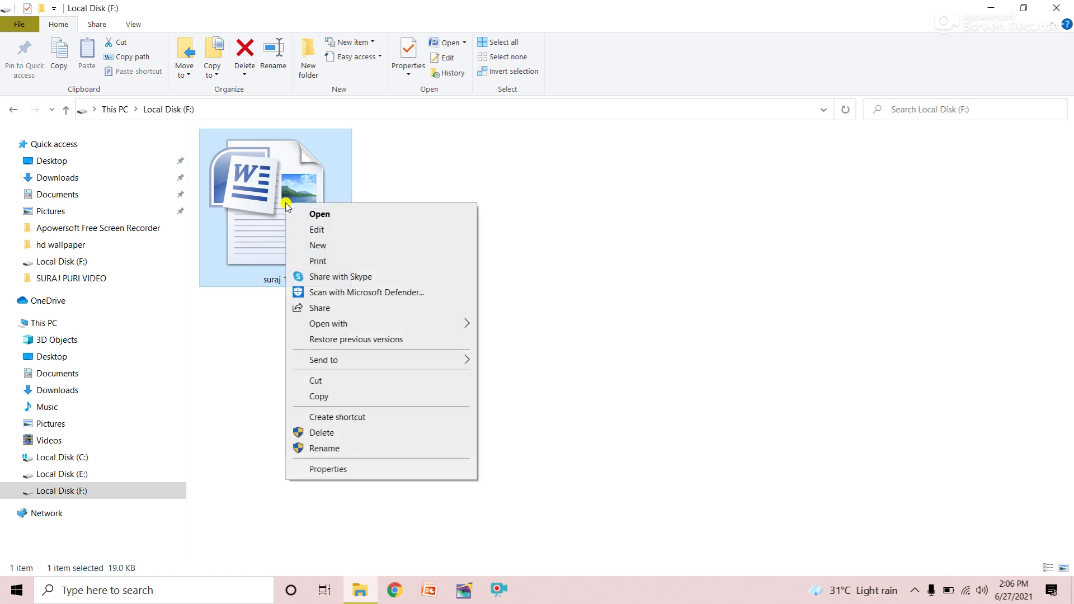
{"action": "left_click", "coordinate": [319, 434]}
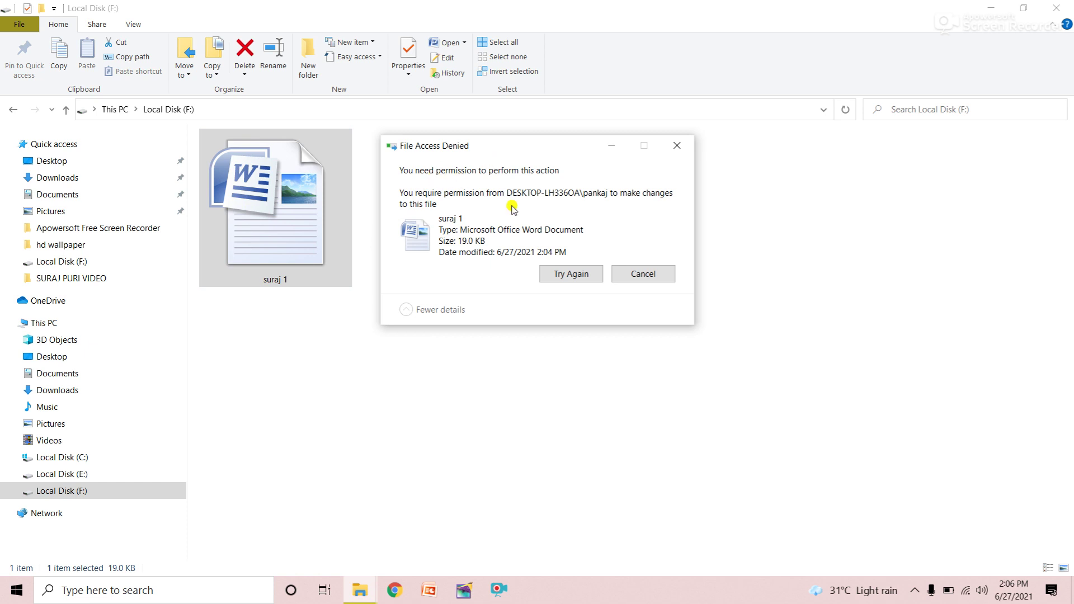
{"action": "left_click", "coordinate": [629, 272]}
{"action": "right_click", "coordinate": [268, 202]}
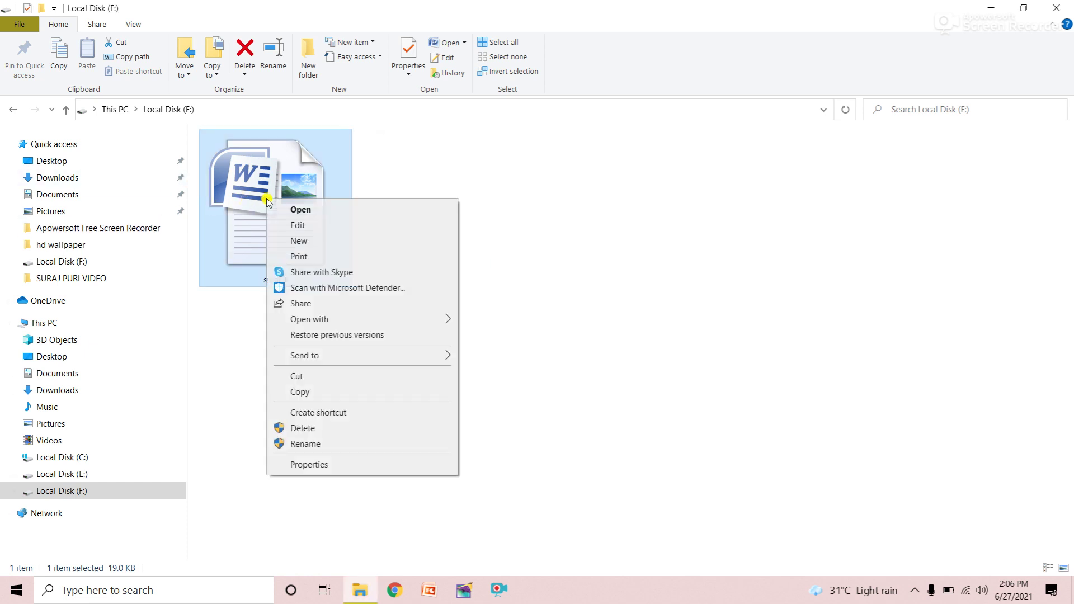
Untick Deny Full control for Administrators on suraj 1, apply it, and close the dialogs
{"action": "left_click", "coordinate": [341, 469]}
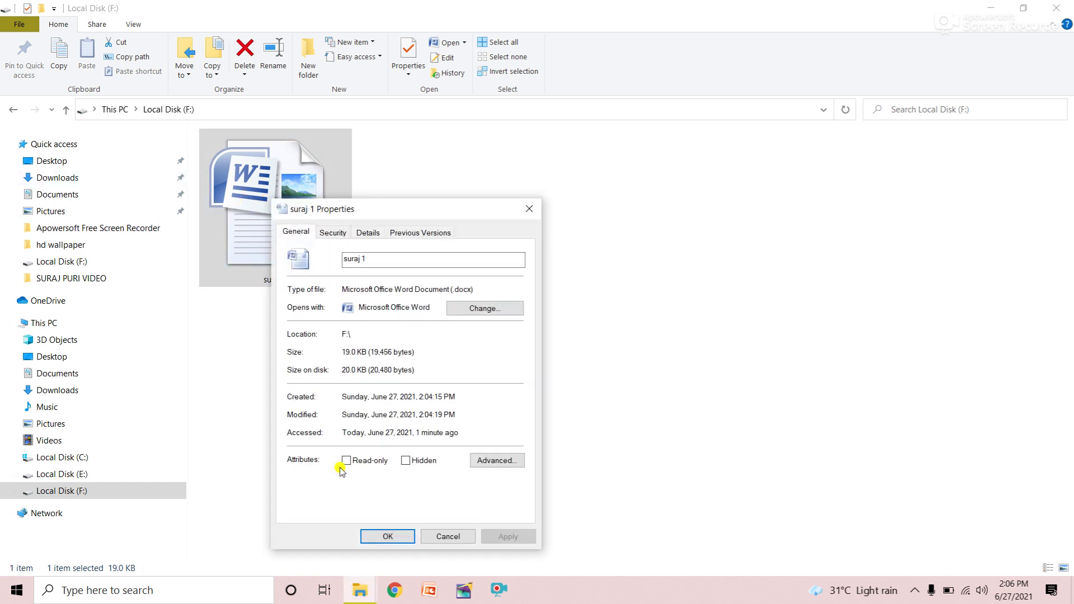
{"action": "left_click", "coordinate": [335, 232]}
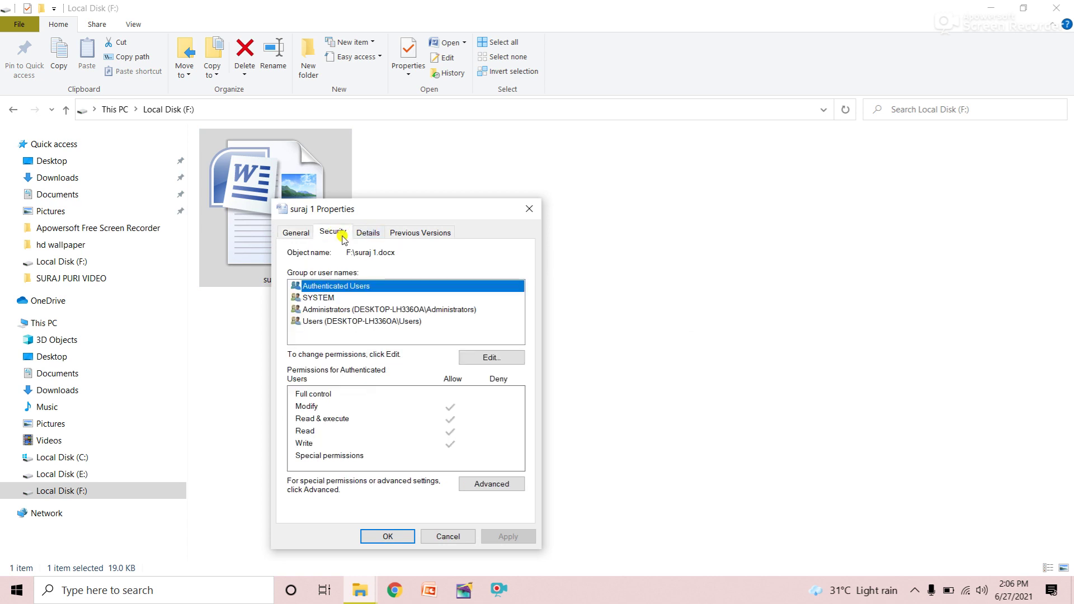
{"action": "left_click", "coordinate": [336, 311]}
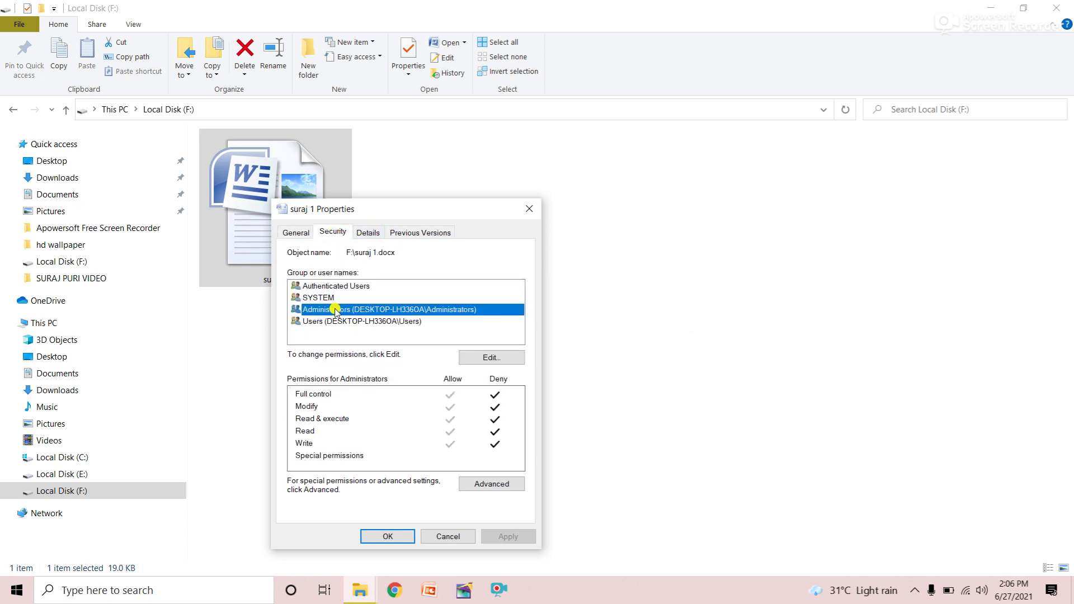
{"action": "left_click", "coordinate": [501, 358]}
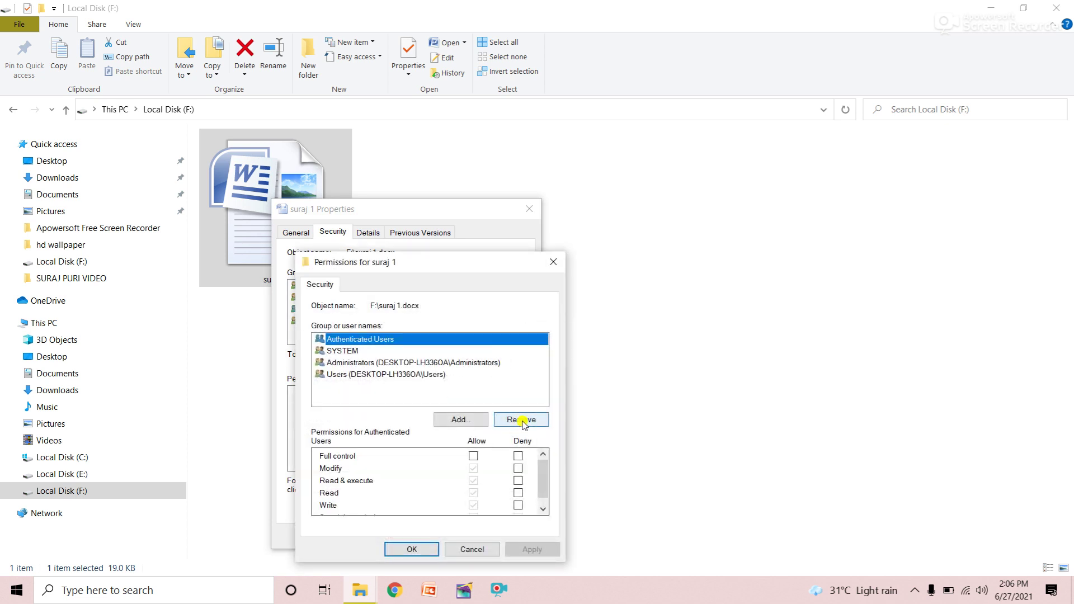
{"action": "left_click", "coordinate": [366, 362]}
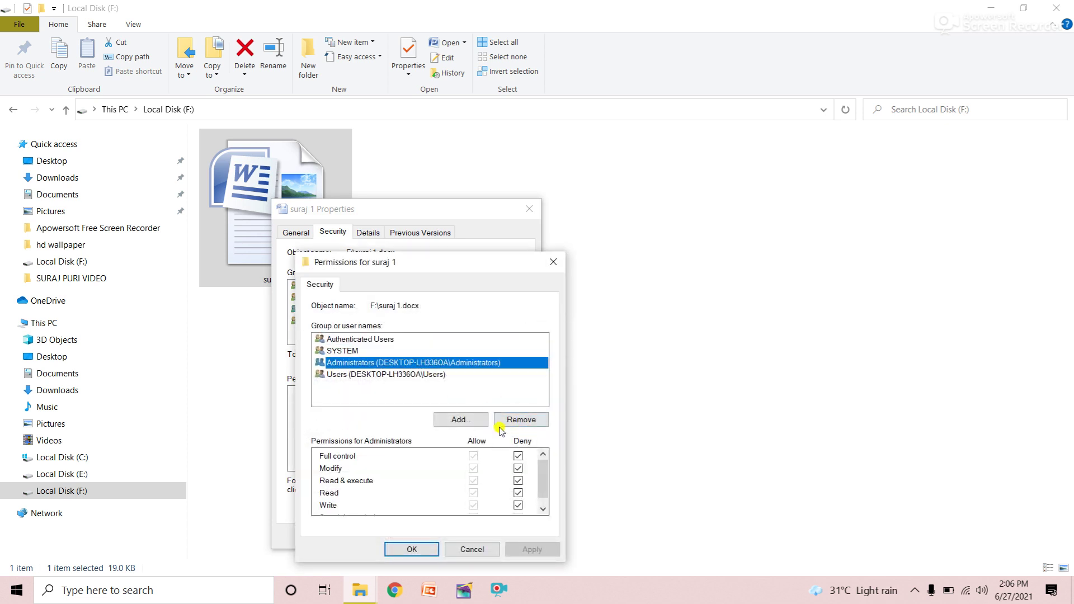
{"action": "left_click", "coordinate": [518, 456]}
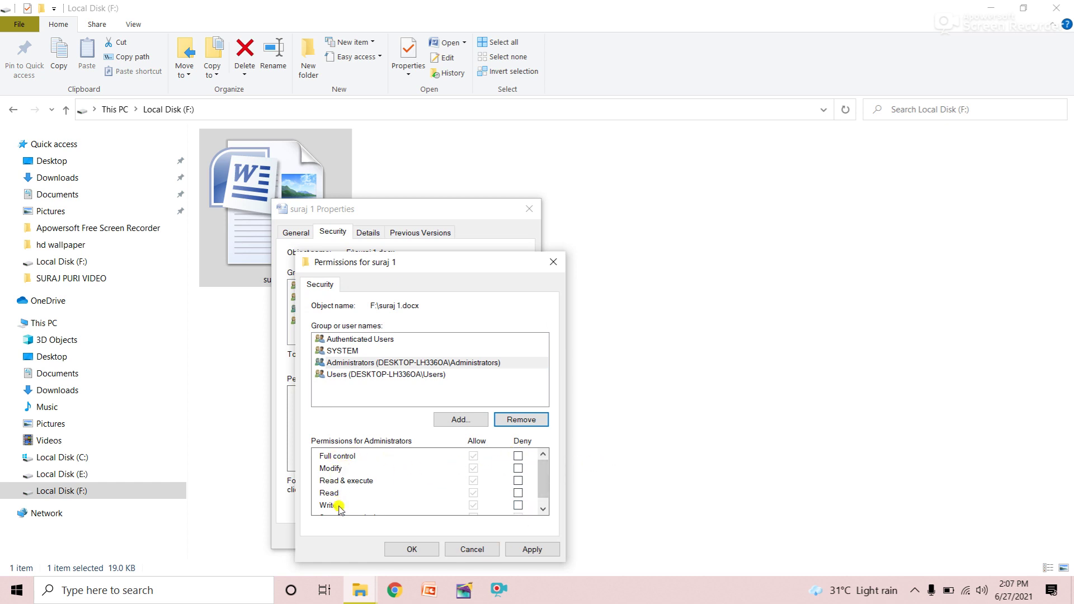
{"action": "left_click", "coordinate": [532, 549]}
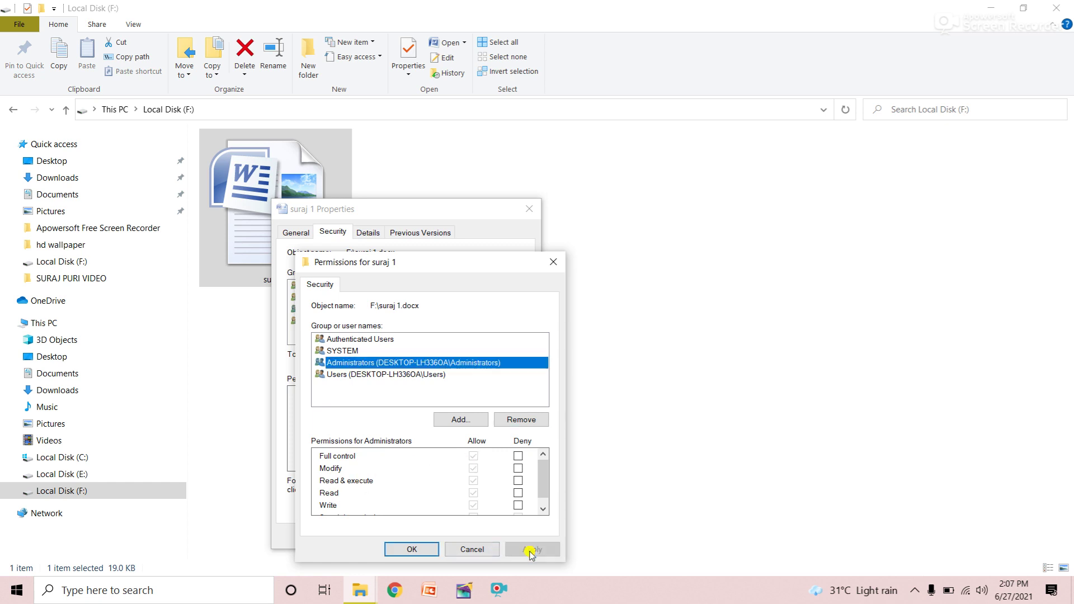
{"action": "left_click", "coordinate": [413, 549]}
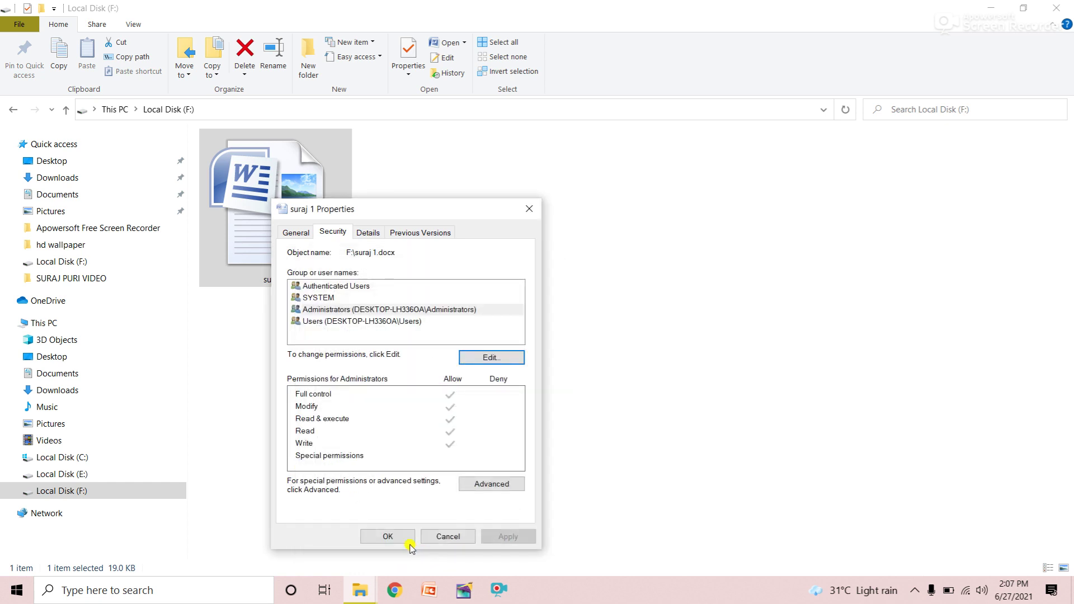
{"action": "left_click", "coordinate": [405, 536]}
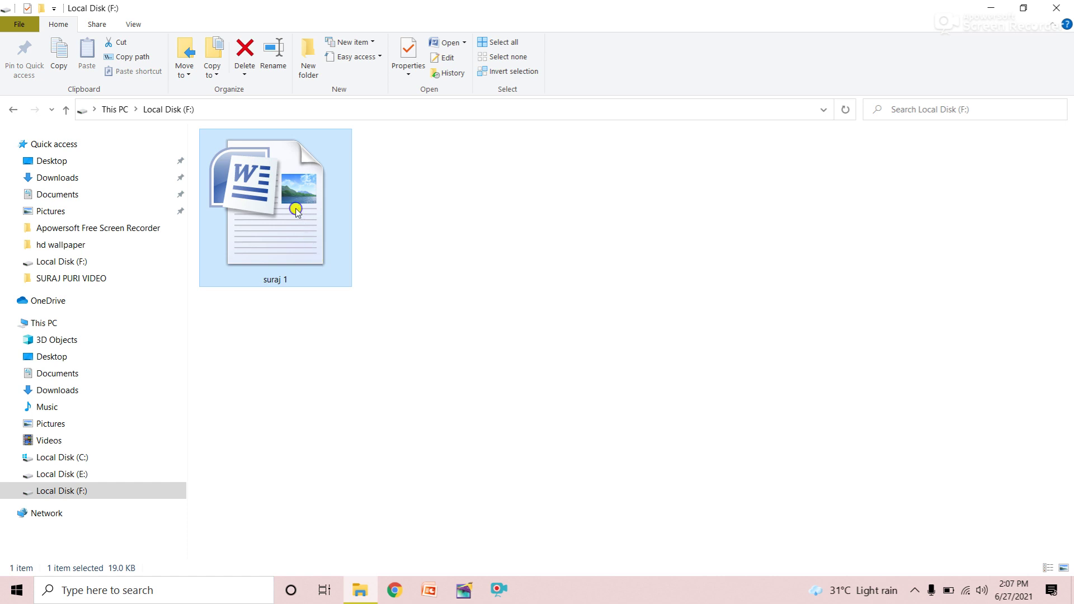
Delete suraj 1, restore it with Undo Delete, and open it
{"action": "right_click", "coordinate": [295, 207]}
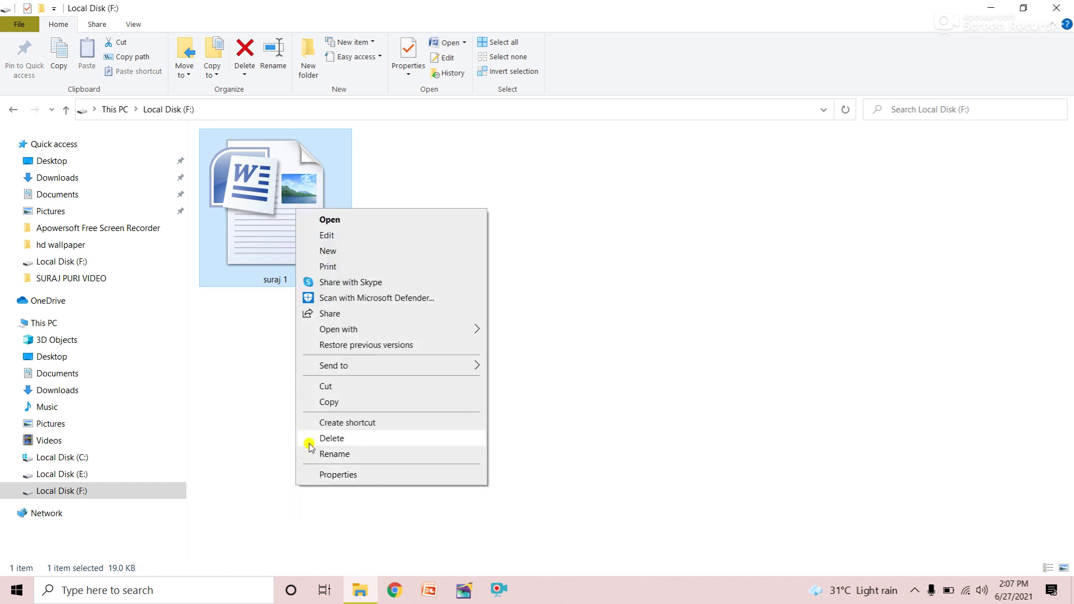
{"action": "left_click", "coordinate": [337, 439]}
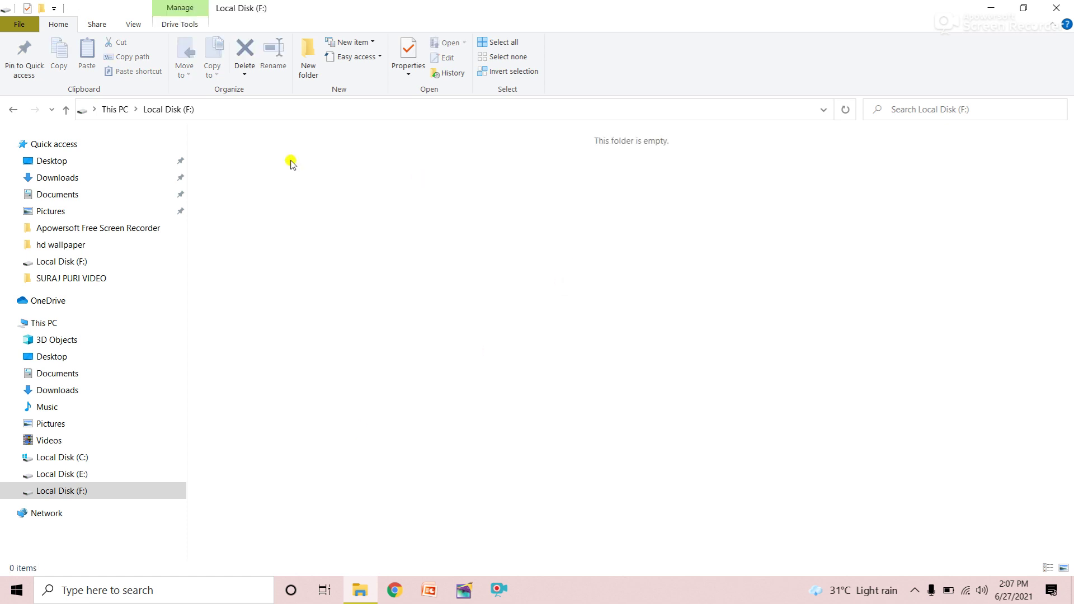
{"action": "right_click", "coordinate": [313, 214]}
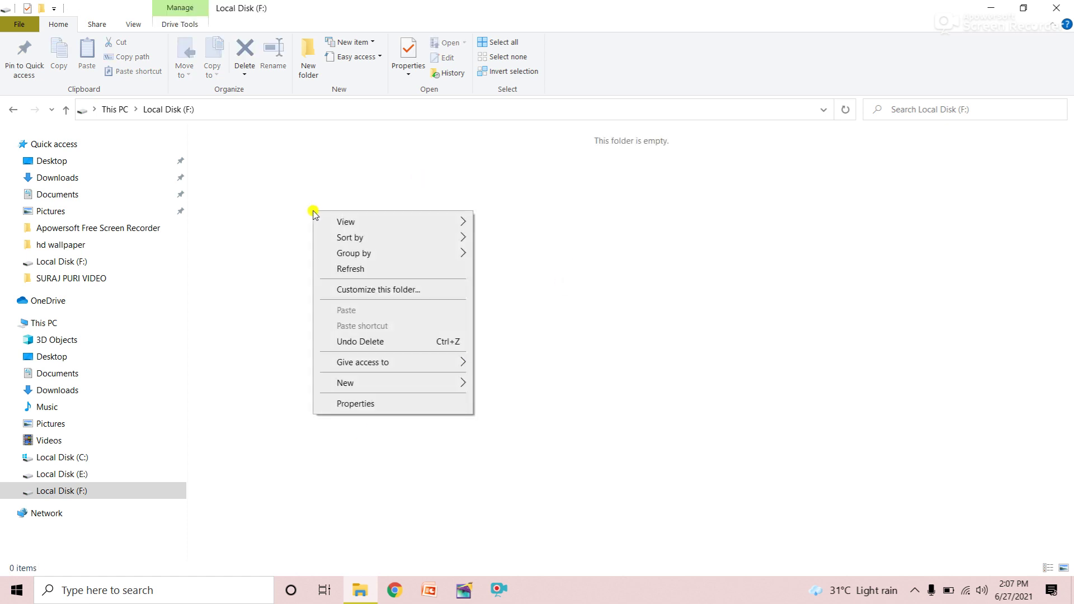
{"action": "left_click", "coordinate": [379, 343]}
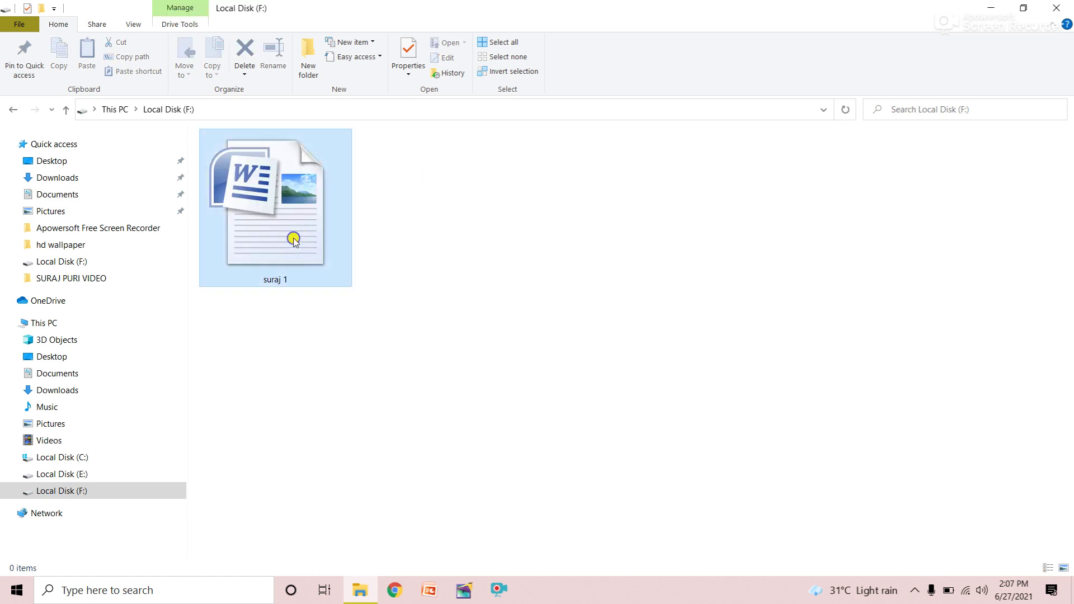
{"action": "right_click", "coordinate": [293, 239]}
{"action": "left_click", "coordinate": [327, 249]}
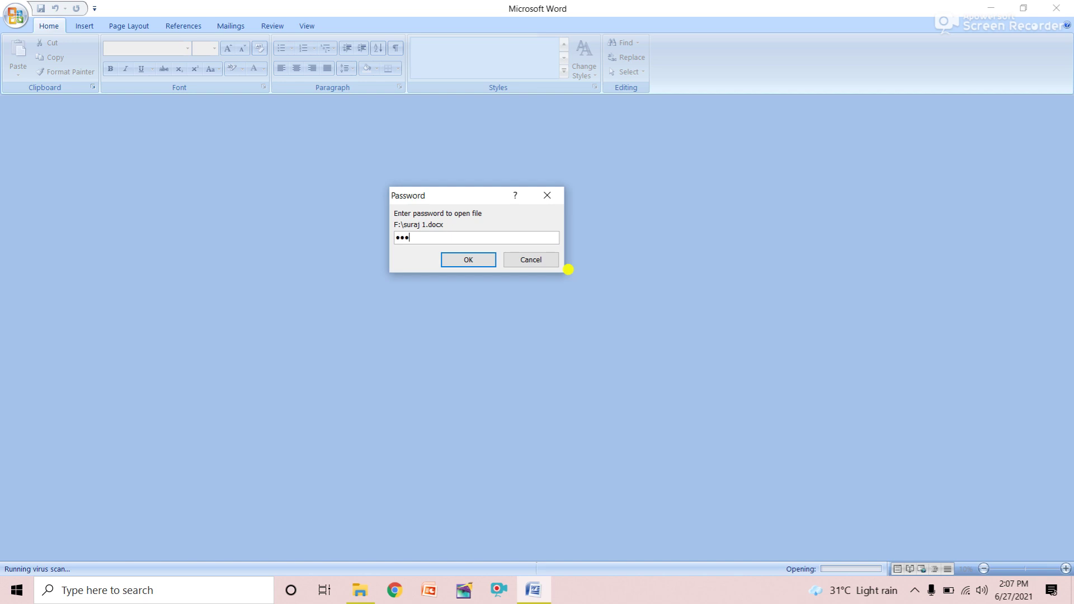
Enter suraj 1's password to view its three paragraphs, then close Word
{"action": "left_click", "coordinate": [470, 260]}
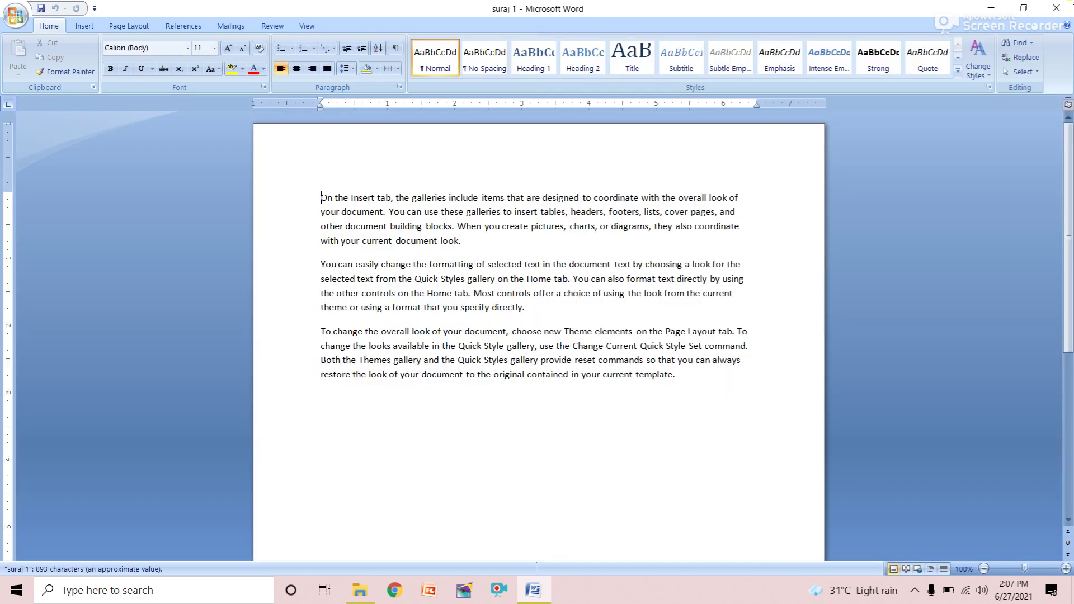
{"action": "left_click", "coordinate": [1060, 8]}
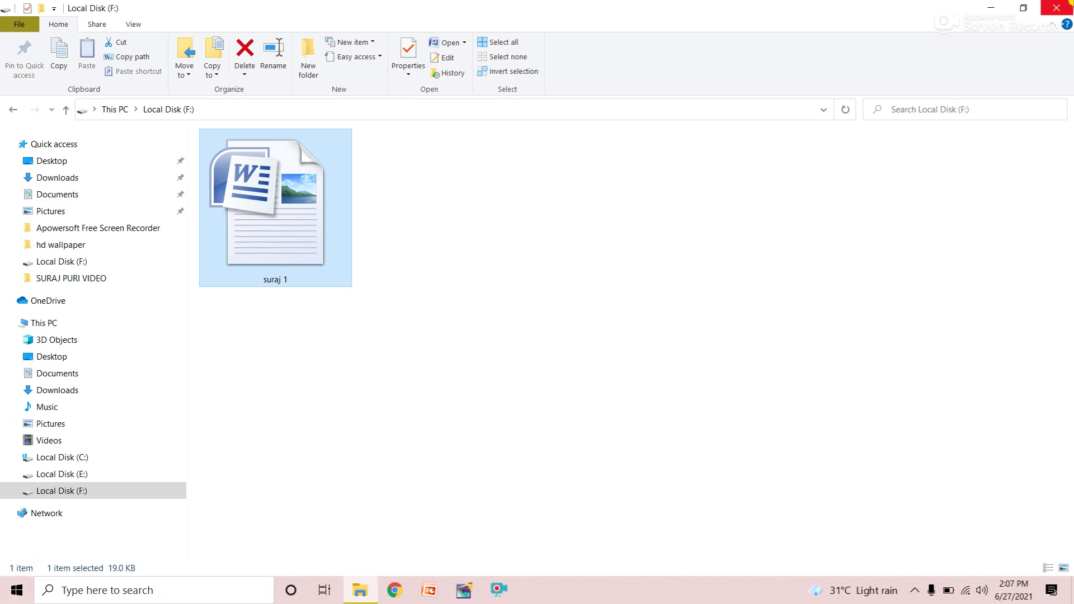
Close the Local Disk (F:) File Explorer window to return to the desktop
{"action": "left_click", "coordinate": [1056, 7]}
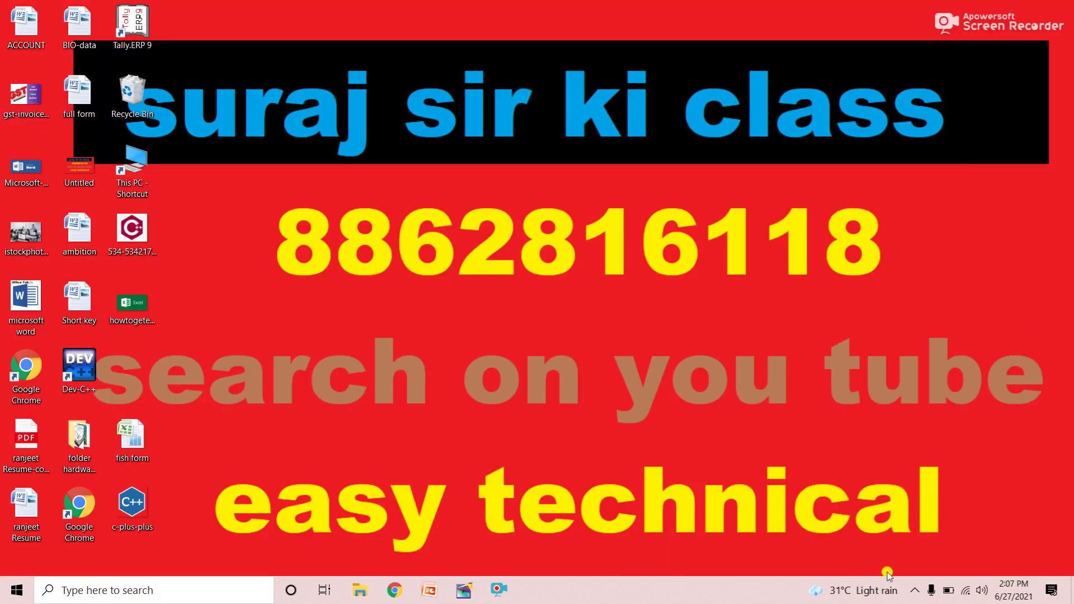